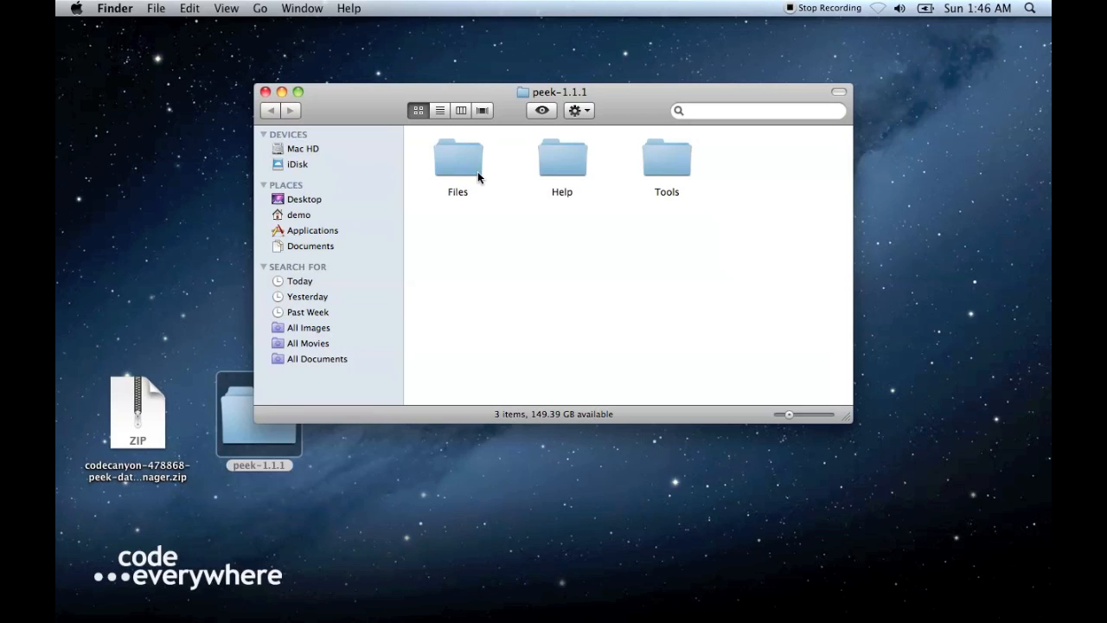
- Look through the contents of the Help and Tools folders in the peek-1.1.1 package
{"action": "double_click", "coordinate": [577, 166]}
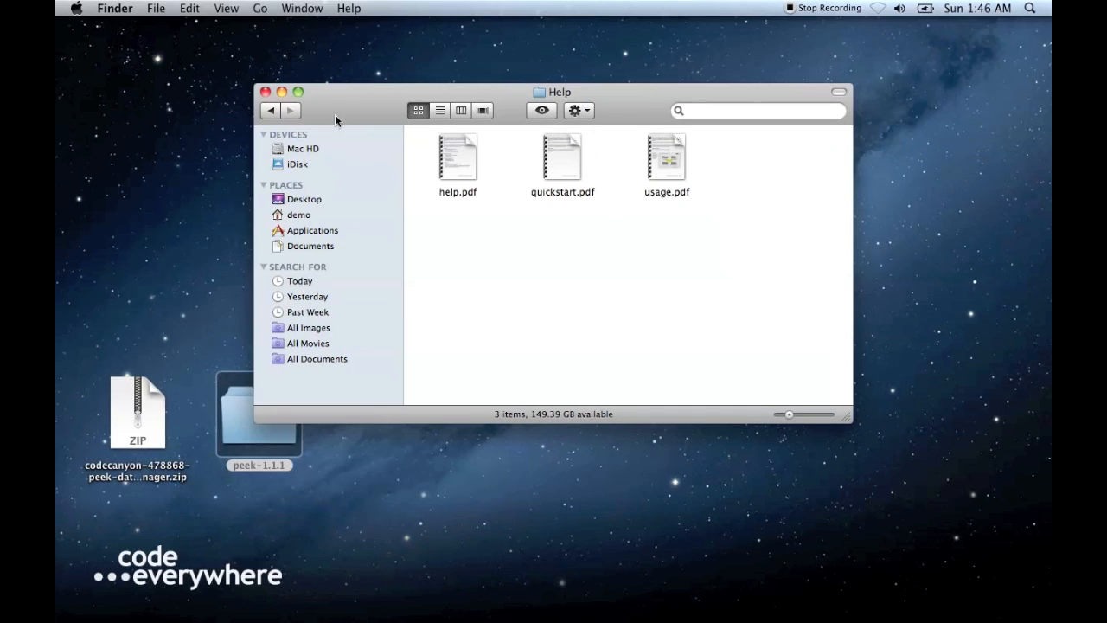
{"action": "left_click", "coordinate": [272, 110]}
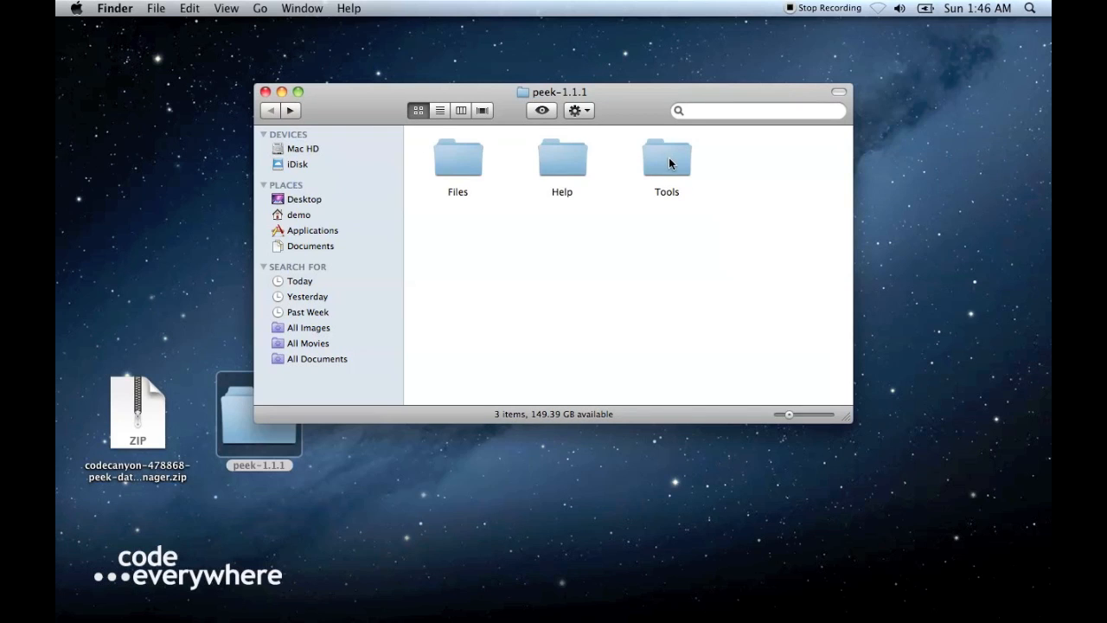
{"action": "double_click", "coordinate": [670, 164]}
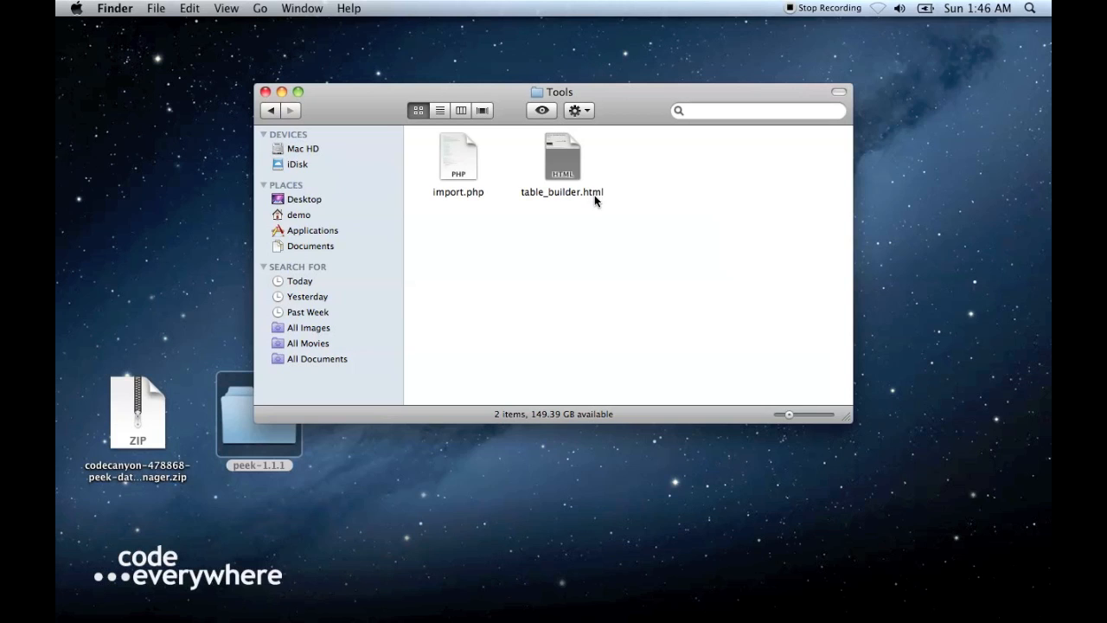
{"action": "left_click", "coordinate": [270, 112]}
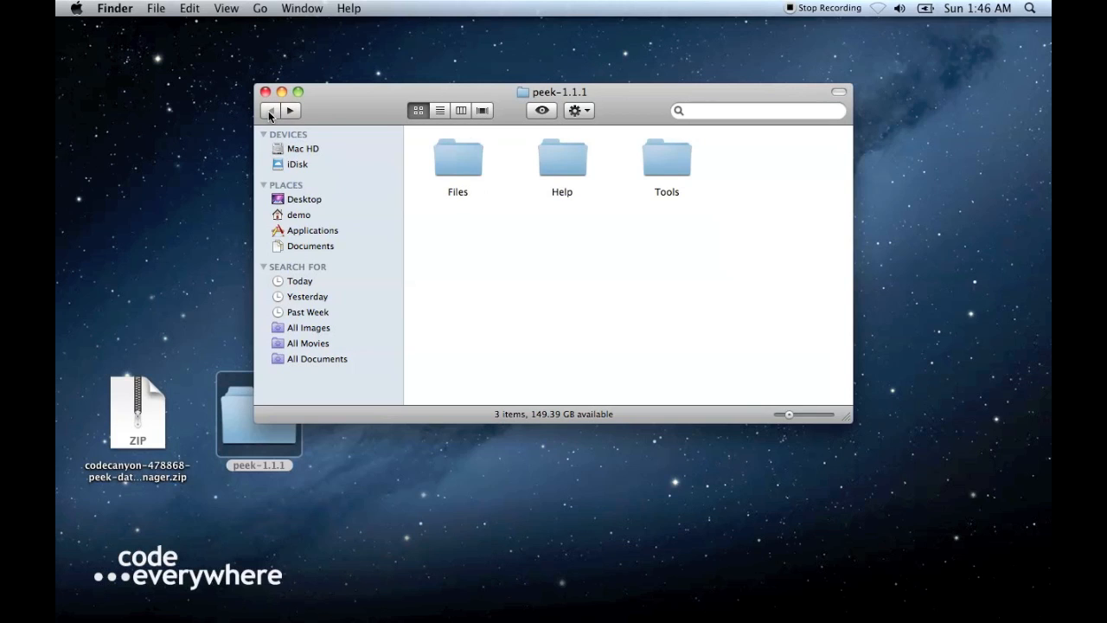
- Open the package's Files folder, then switch to Coda and connect to the saved site
{"action": "double_click", "coordinate": [475, 168]}
{"action": "left_click_drag", "start_coordinate": [373, 106], "coordinate": [558, 273]}
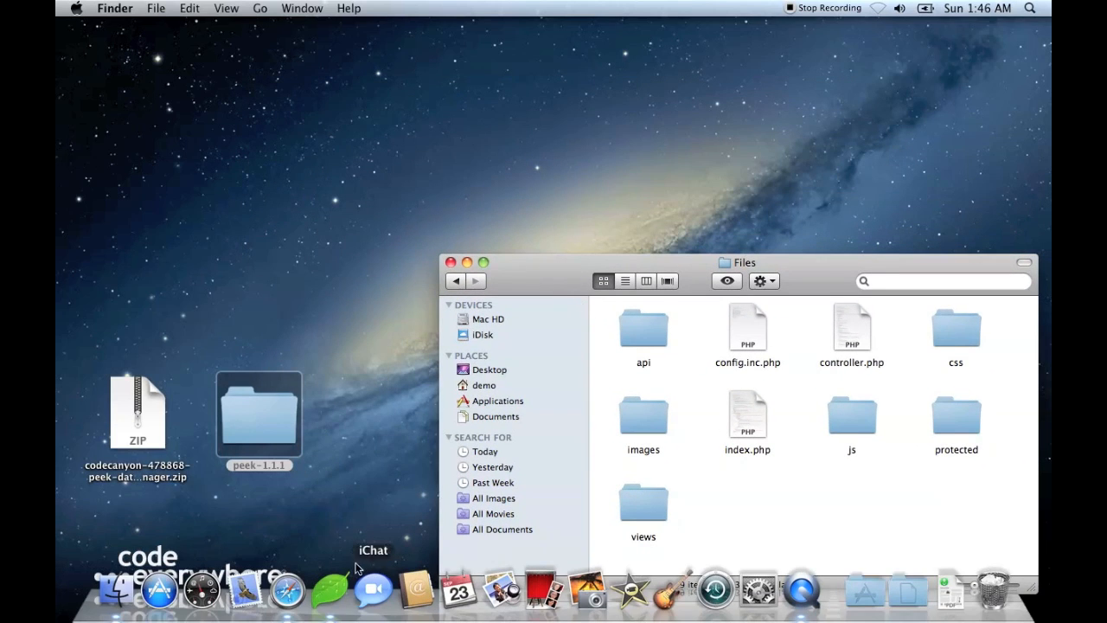
{"action": "left_click", "coordinate": [329, 588]}
{"action": "double_click", "coordinate": [325, 189]}
{"action": "left_click_drag", "start_coordinate": [444, 57], "coordinate": [345, 40]}
- Upload everything in the Files folder to the remote site's root and show the sidebar with the transfer activity
{"action": "left_click", "coordinate": [944, 535]}
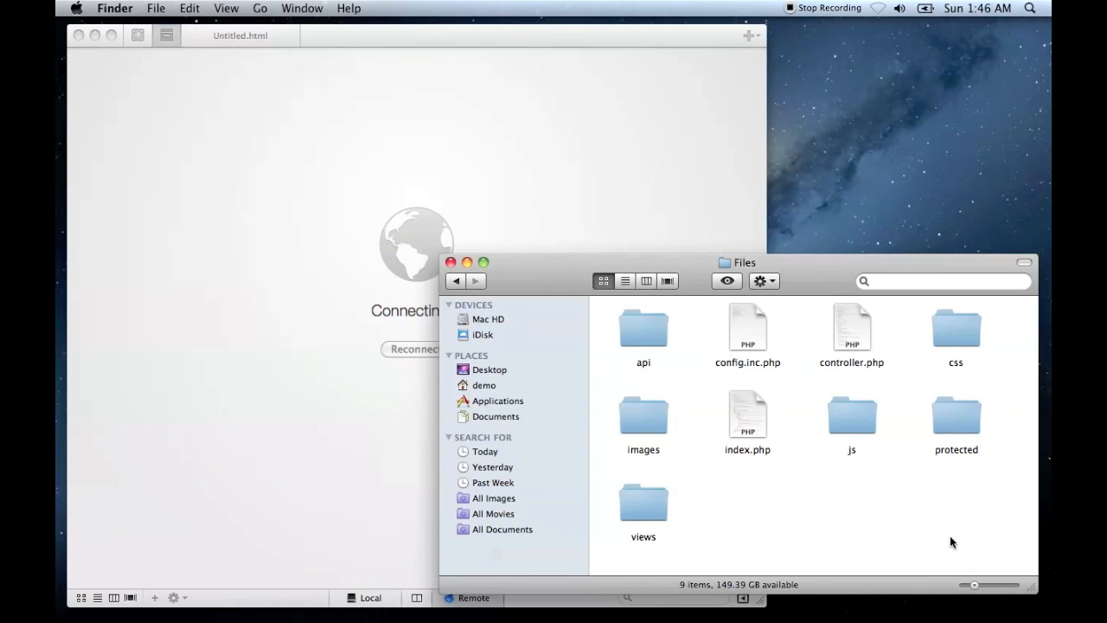
{"action": "left_click_drag", "start_coordinate": [980, 559], "coordinate": [257, 240]}
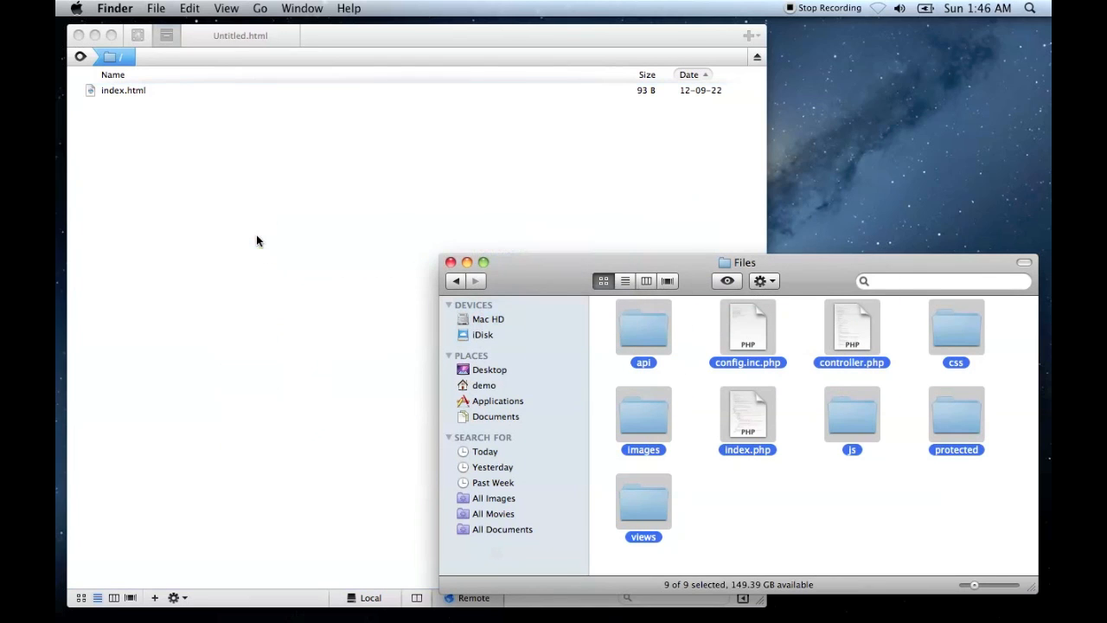
{"action": "left_click", "coordinate": [451, 262]}
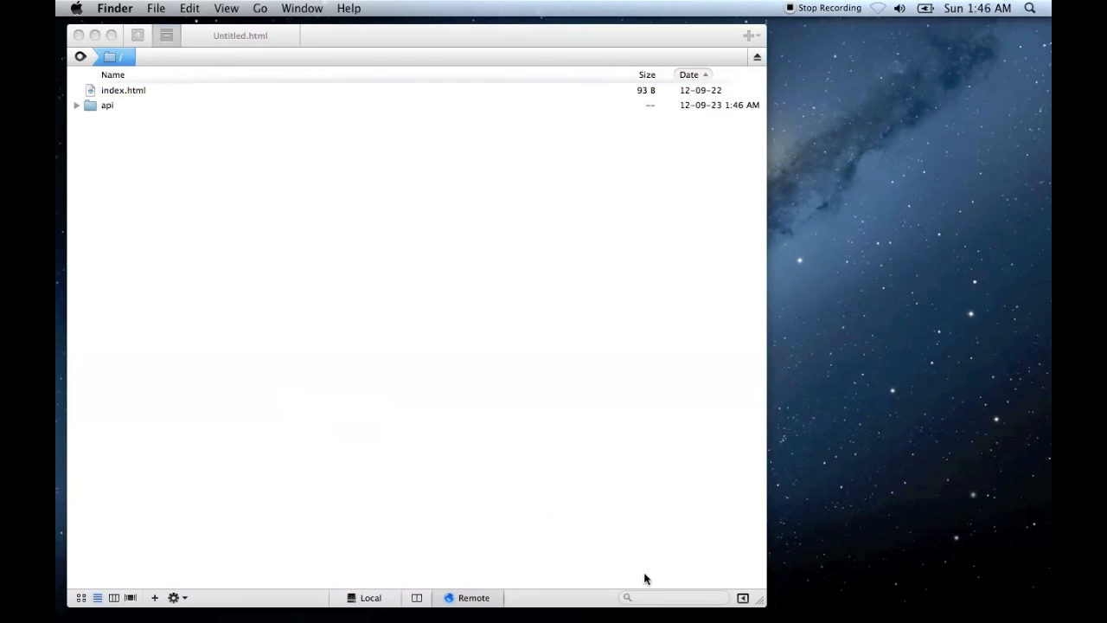
{"action": "left_click", "coordinate": [749, 599]}
{"action": "left_click_drag", "start_coordinate": [568, 36], "coordinate": [843, 36]}
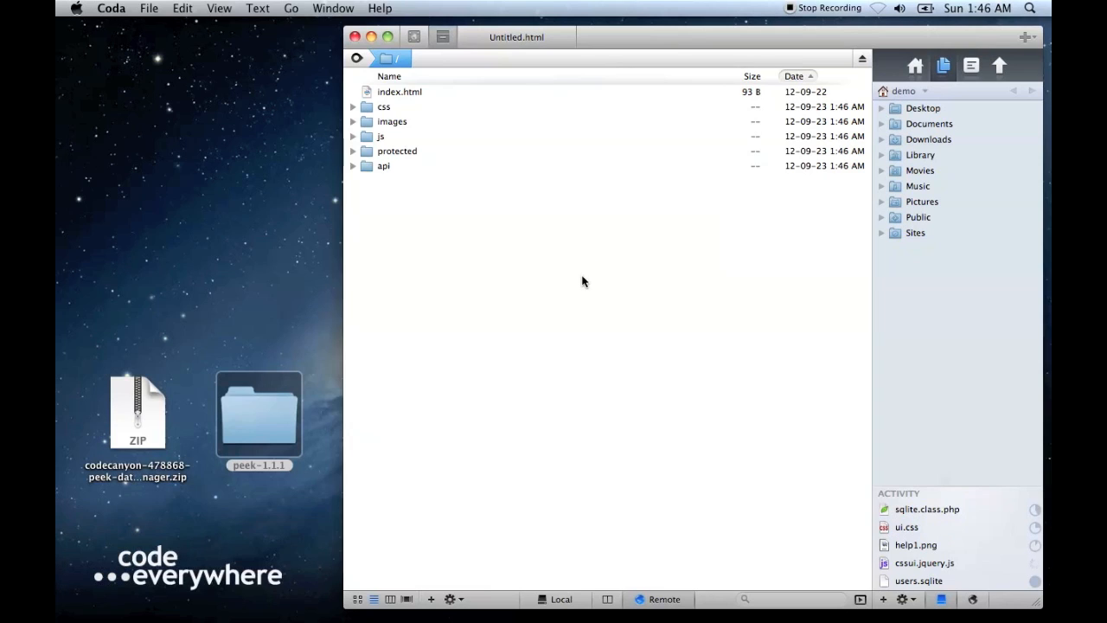
- Switch to Safari and load demo.codeeverywhere.ca
{"action": "mouse_move", "coordinate": [421, 610]}
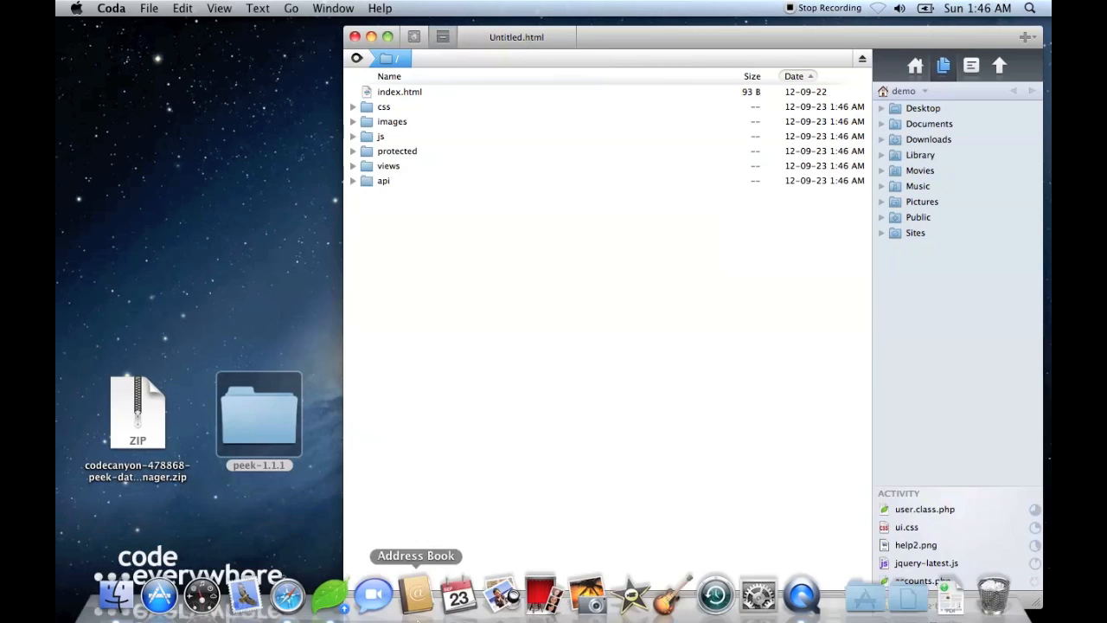
{"action": "left_click", "coordinate": [291, 592]}
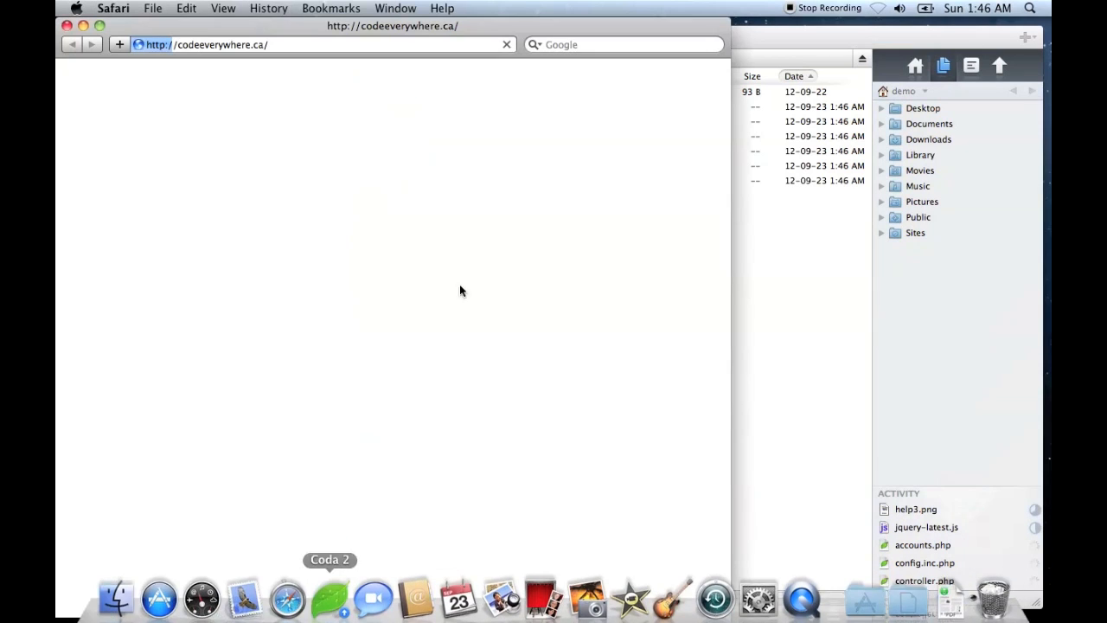
{"action": "left_click_drag", "start_coordinate": [384, 28], "coordinate": [396, 28]}
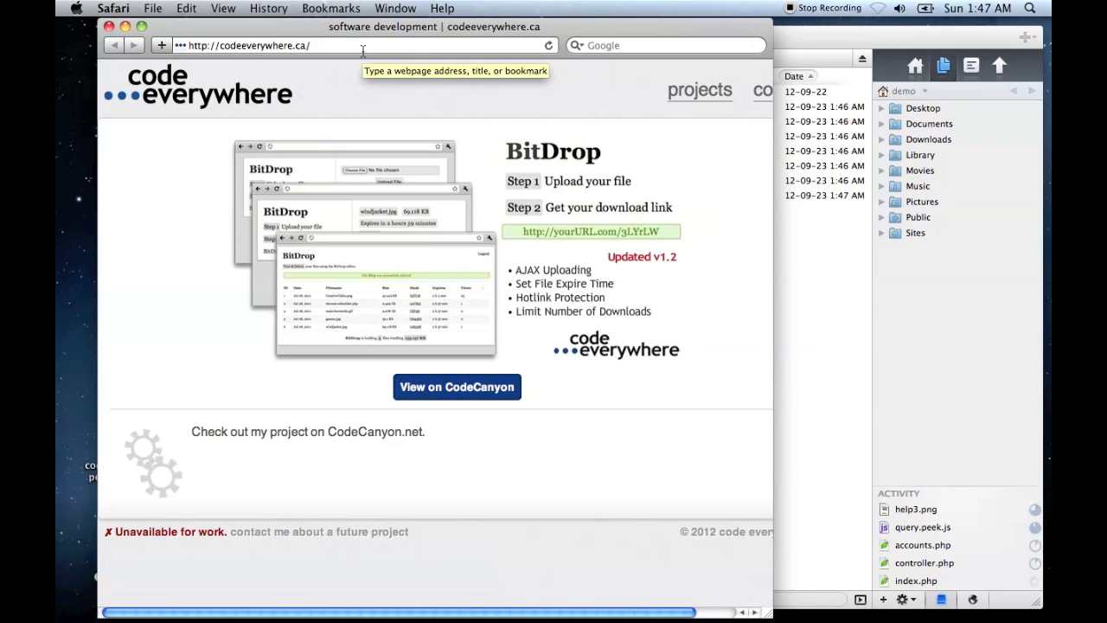
{"action": "left_click", "coordinate": [363, 50]}
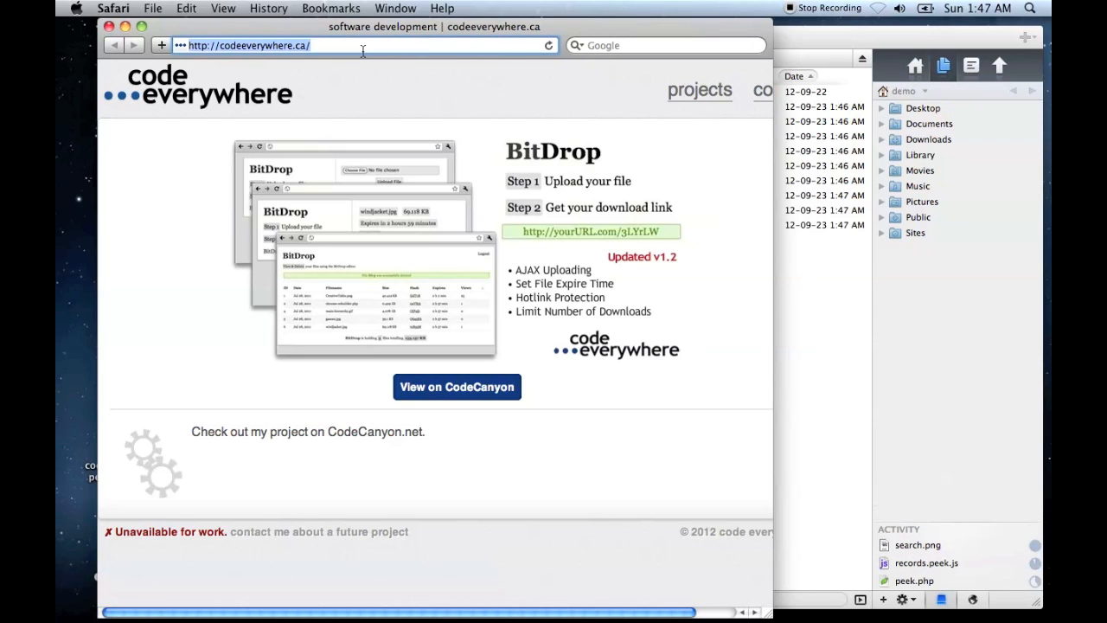
{"action": "type", "text": "demo"}
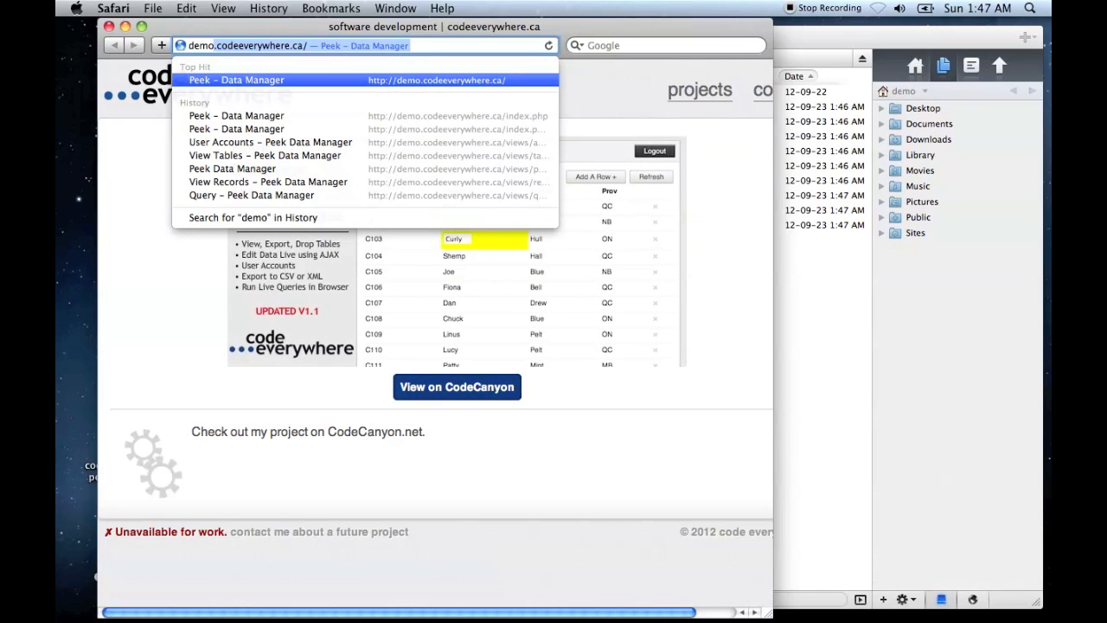
{"action": "key", "text": "Return"}
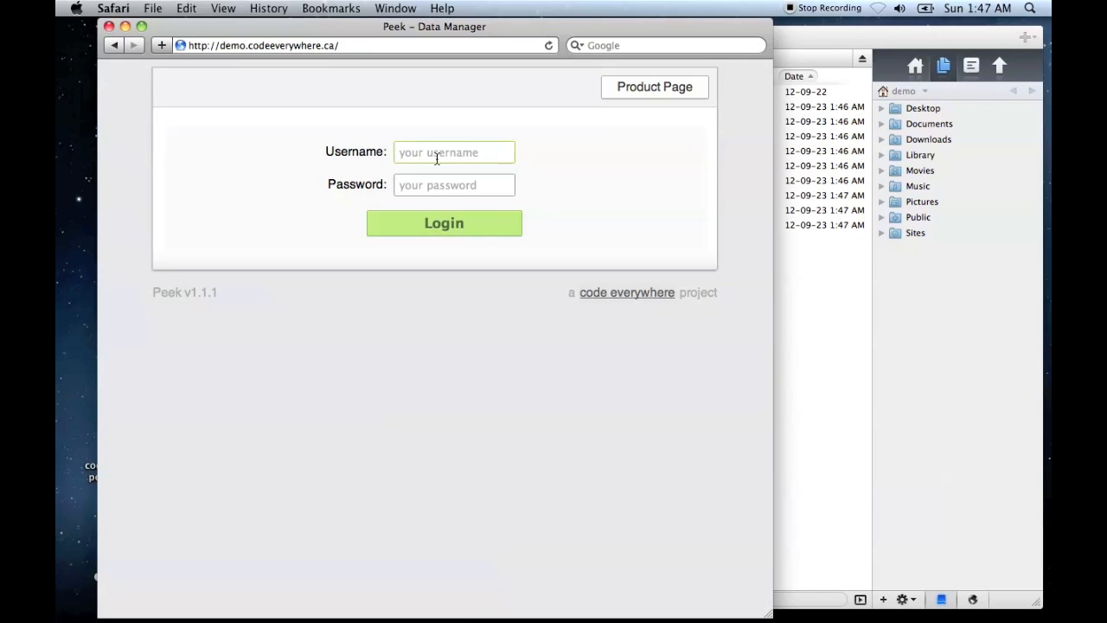
- Switch back to Coda and upload sample.db into the remote protected folder
{"action": "left_click", "coordinate": [797, 35]}
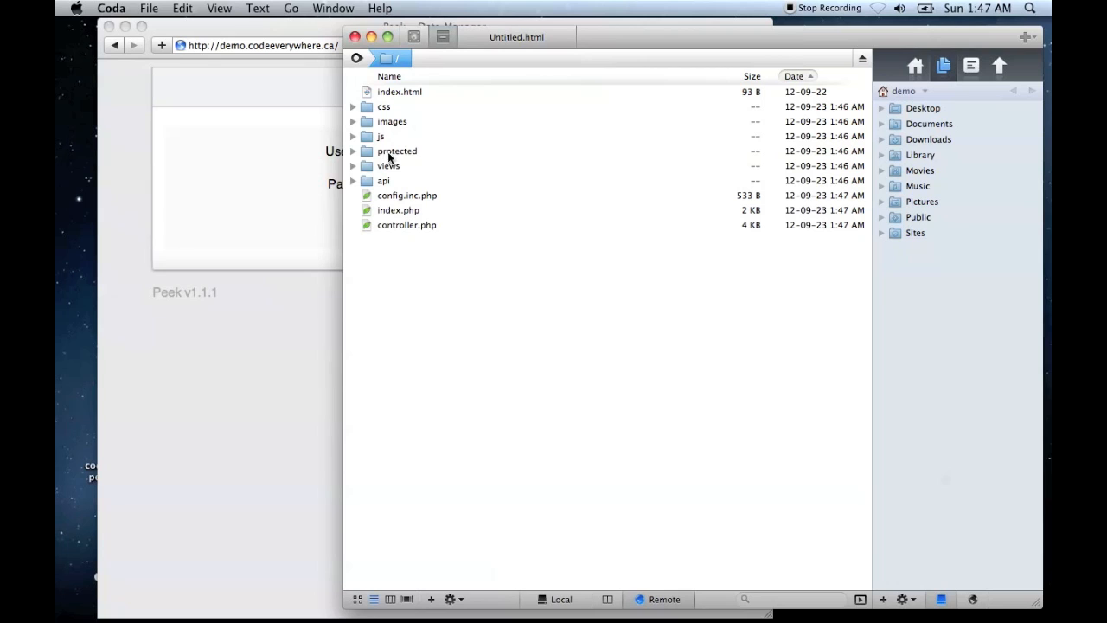
{"action": "double_click", "coordinate": [410, 152]}
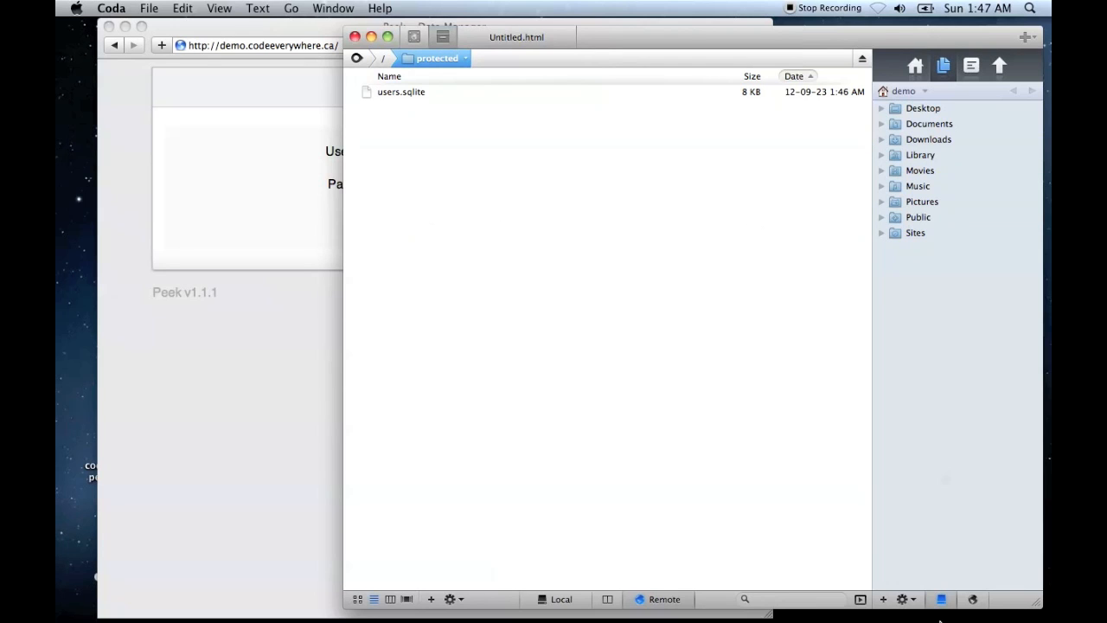
{"action": "mouse_move", "coordinate": [952, 601]}
{"action": "left_click", "coordinate": [896, 602]}
{"action": "left_click_drag", "start_coordinate": [906, 558], "coordinate": [558, 244]}
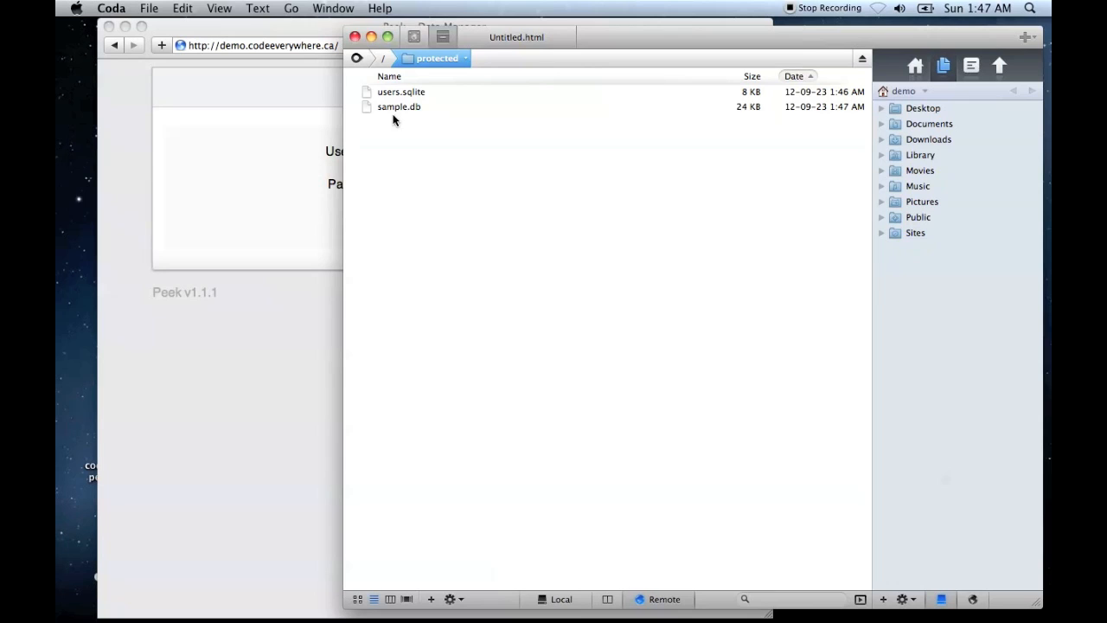
- Open config.inc.php from the remote root folder and enlarge the editor text
{"action": "left_click", "coordinate": [389, 62]}
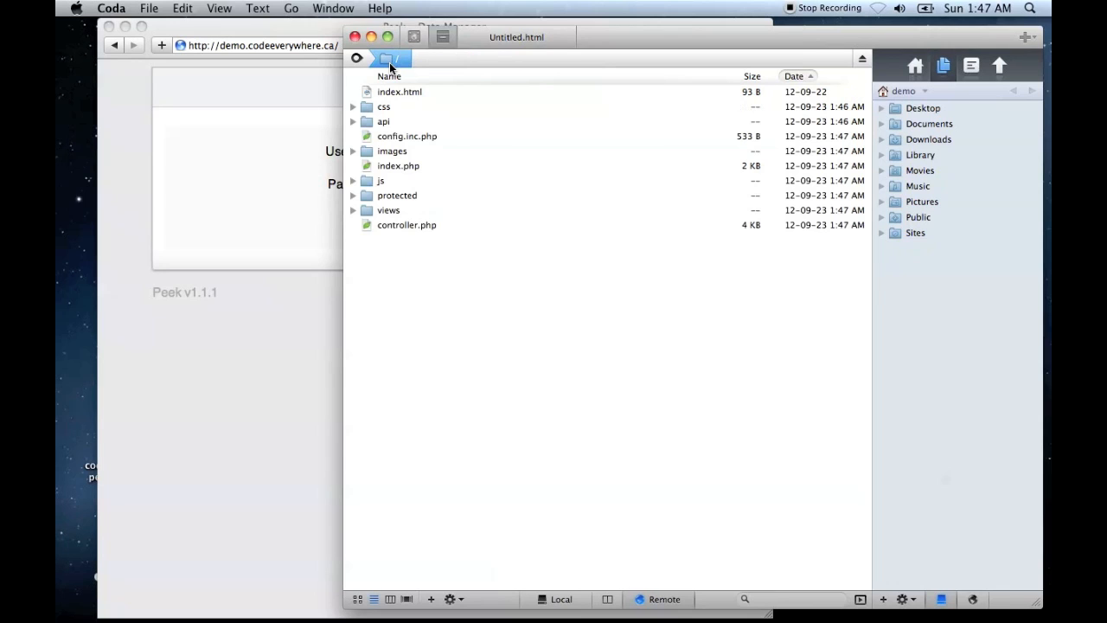
{"action": "left_click", "coordinate": [428, 139]}
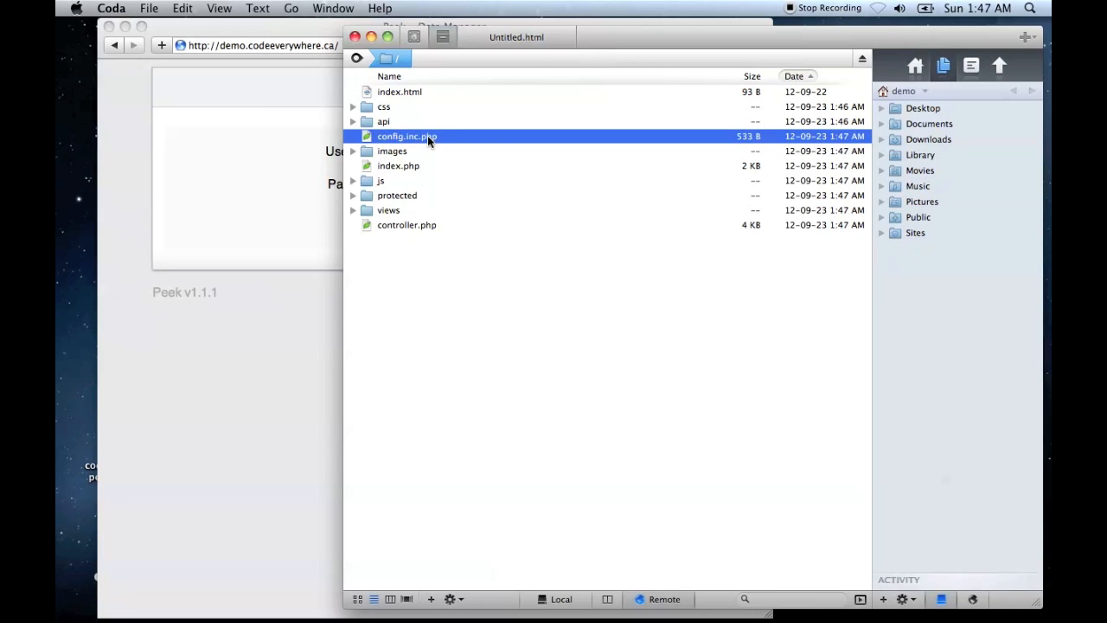
{"action": "double_click", "coordinate": [427, 136]}
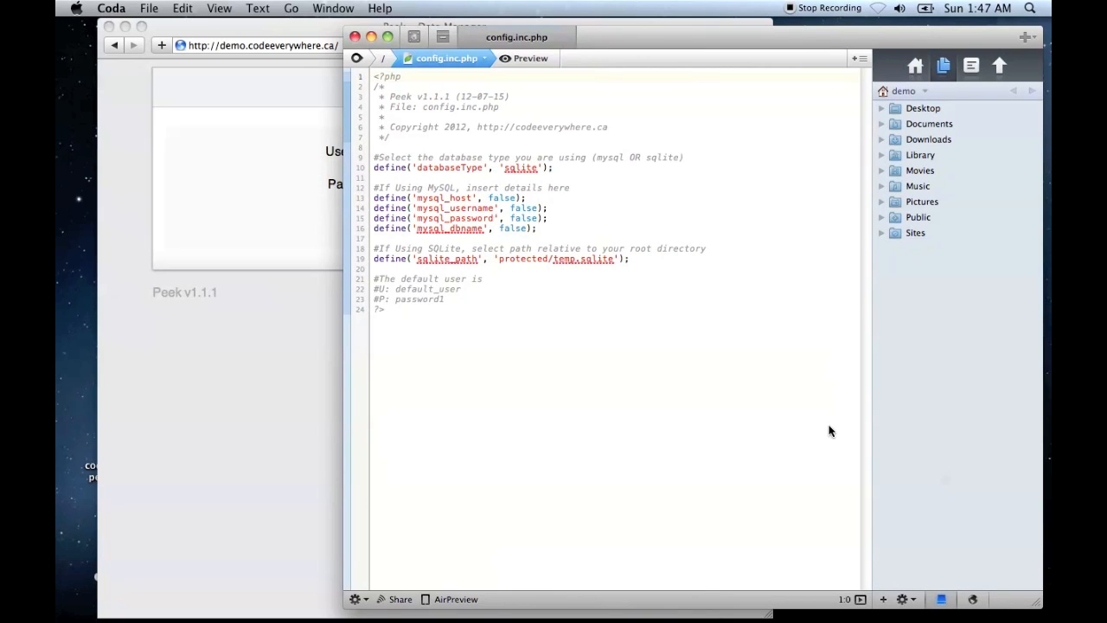
{"action": "key", "text": "super+plus"}
{"action": "key", "text": "super+plus"}
{"action": "key", "text": "super+plus"}
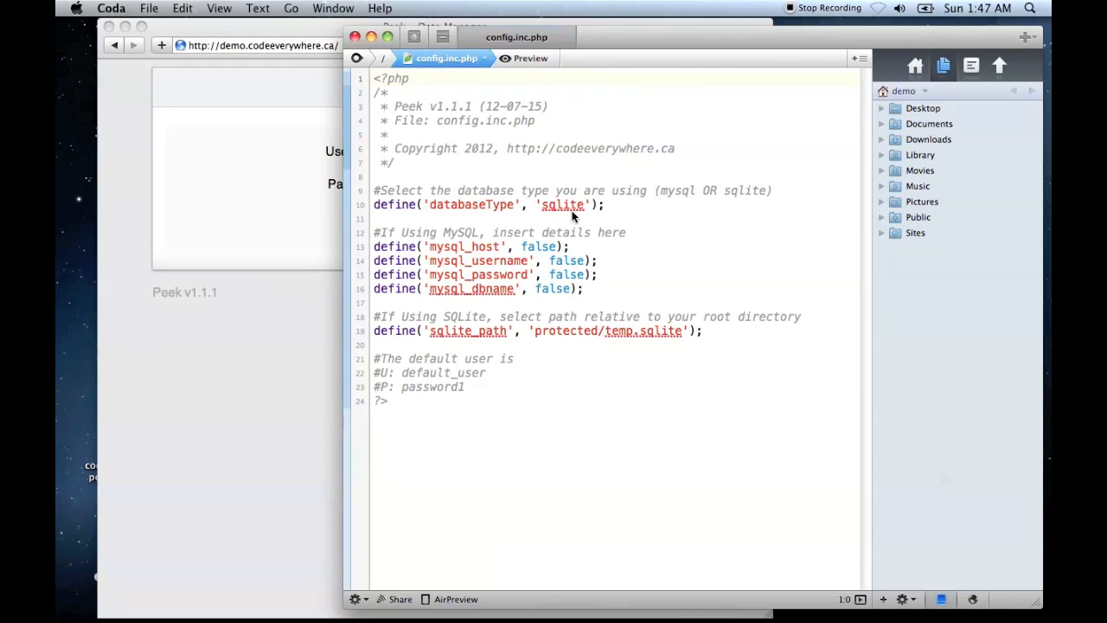
- Try setting the database type to mysql and the MySQL username to 'codeeverywhere12', and undo both edits
{"action": "left_click_drag", "start_coordinate": [542, 206], "coordinate": [584, 204]}
{"action": "type", "text": "mysql"}
{"action": "left_click_drag", "start_coordinate": [550, 261], "coordinate": [586, 264]}
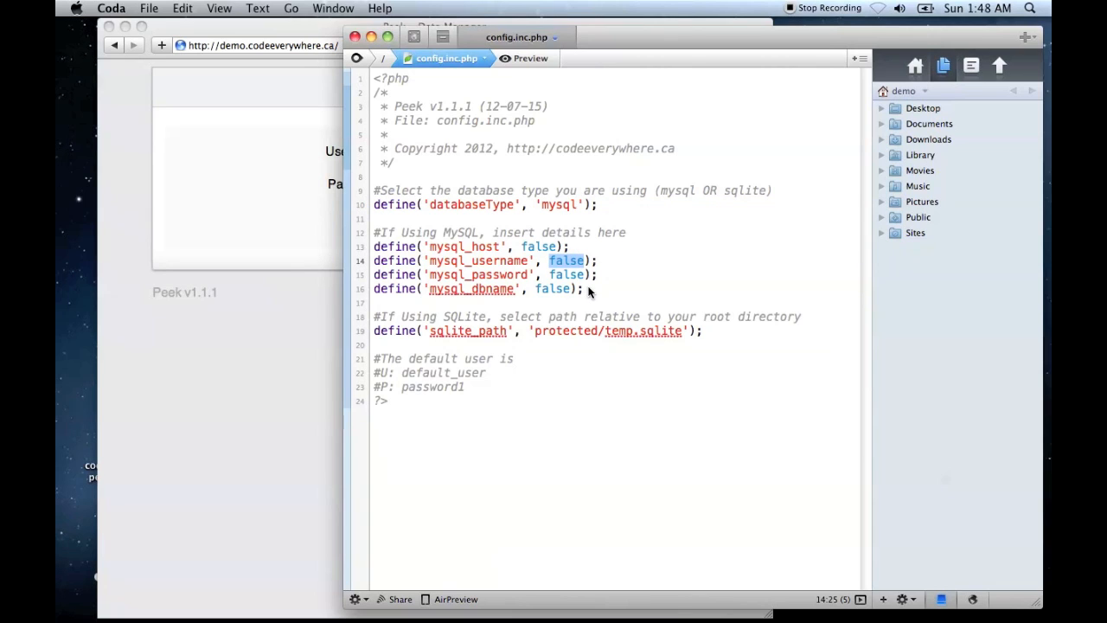
{"action": "type", "text": "'codee"}
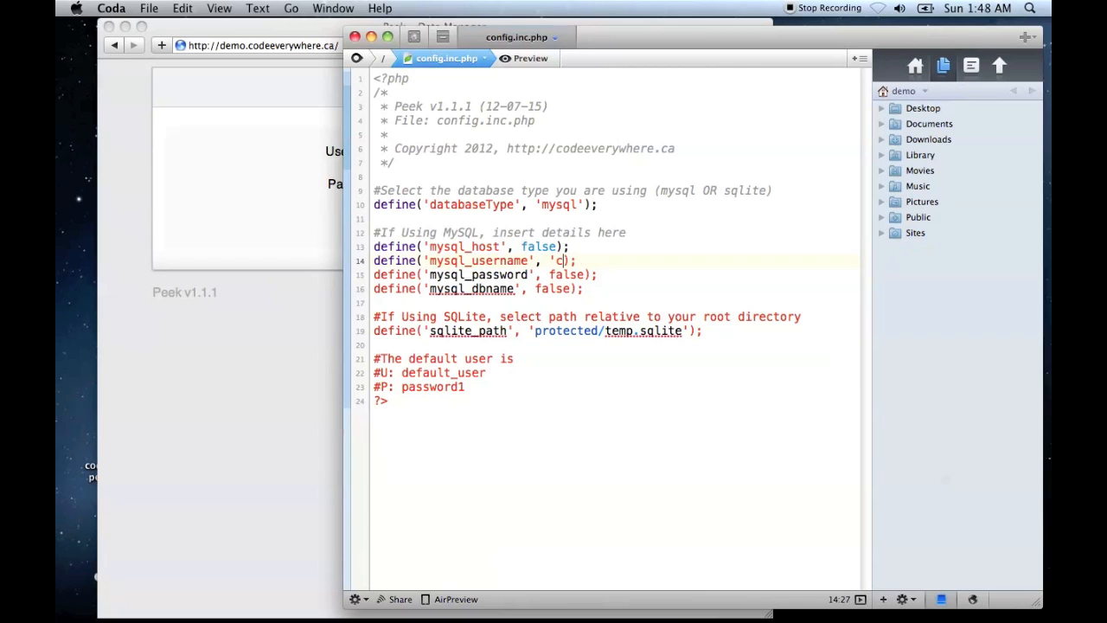
{"action": "type", "text": "verywhere12'"}
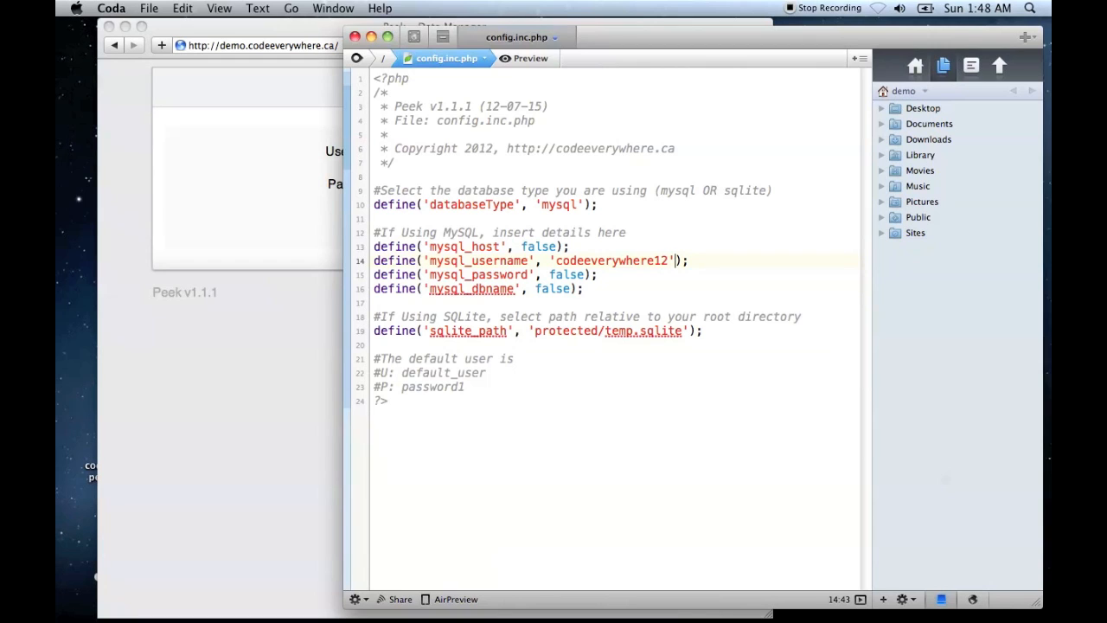
{"action": "key", "text": "super+z"}
{"action": "key", "text": "super+z"}
{"action": "key", "text": "super+z"}
{"action": "key", "text": "super+z"}
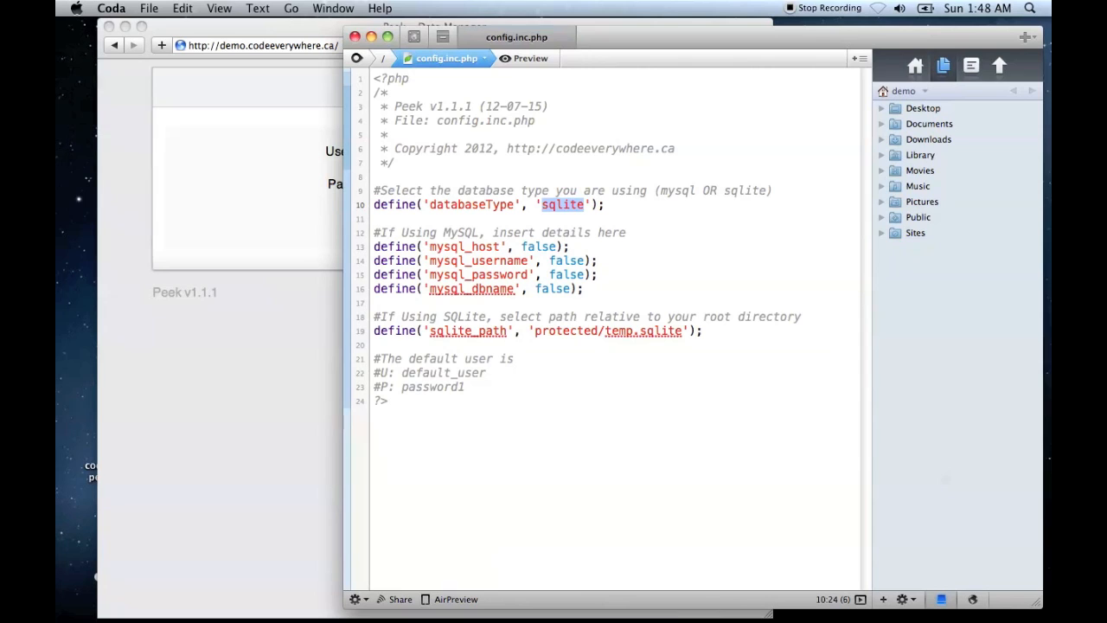
- Change sqlite_path to 'protected/sample.db' in the config file, then save and close the file
{"action": "key", "text": "Down"}
{"action": "key", "text": "Down"}
{"action": "key", "text": "Down"}
{"action": "key", "text": "Down"}
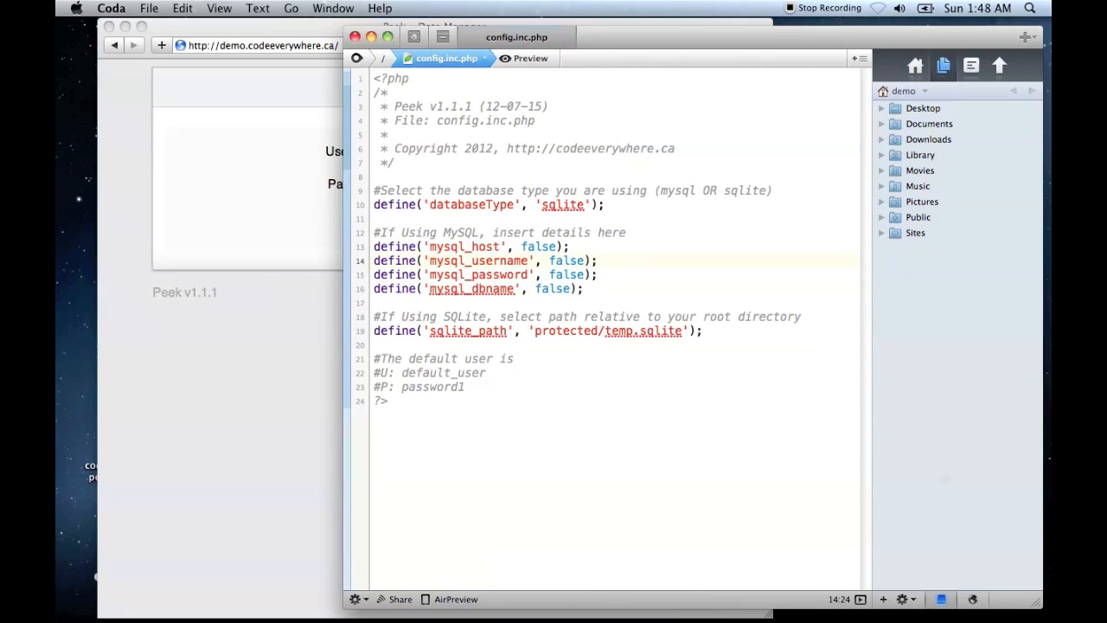
{"action": "key", "text": "Down"}
{"action": "key", "text": "Down"}
{"action": "key", "text": "Down"}
{"action": "key", "text": "Down"}
{"action": "key", "text": "Down"}
{"action": "left_click_drag", "start_coordinate": [606, 333], "coordinate": [681, 334]}
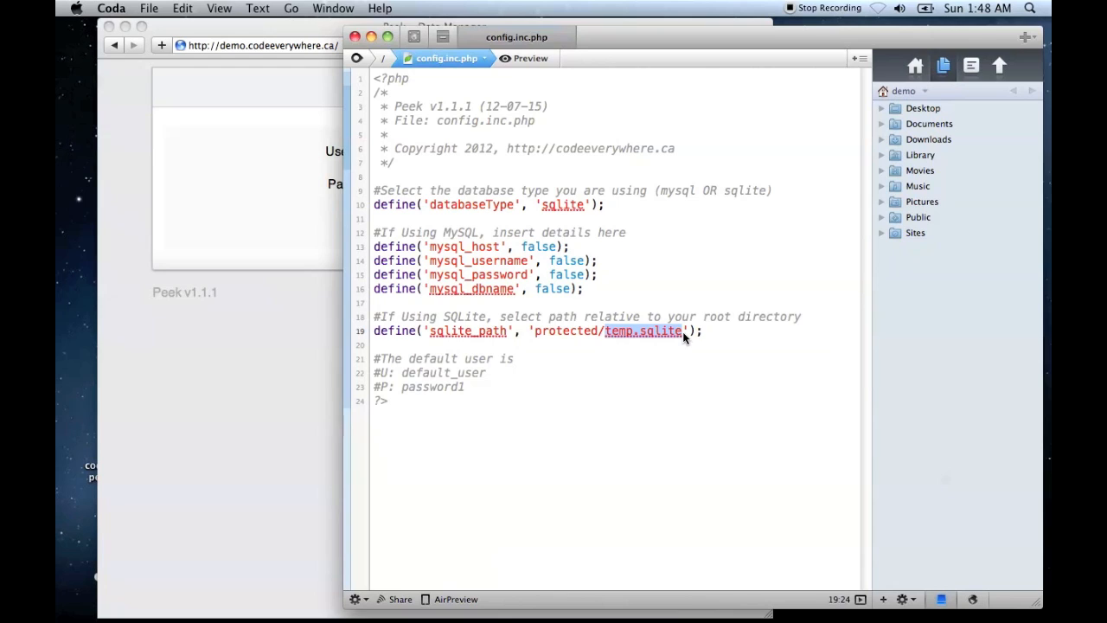
{"action": "type", "text": "sample.db"}
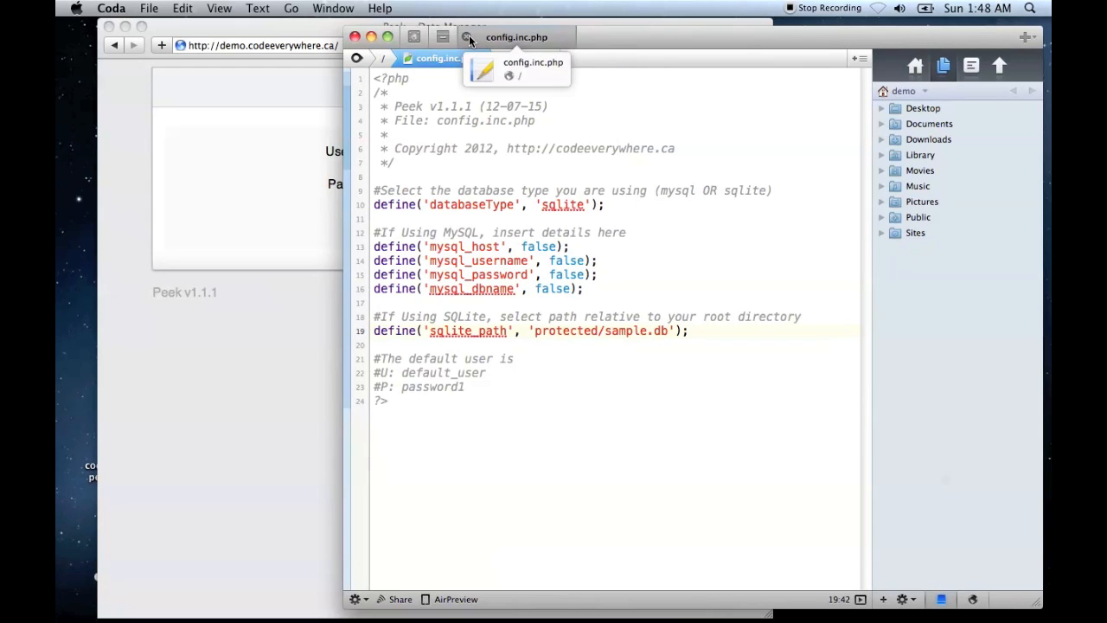
{"action": "left_click", "coordinate": [467, 35]}
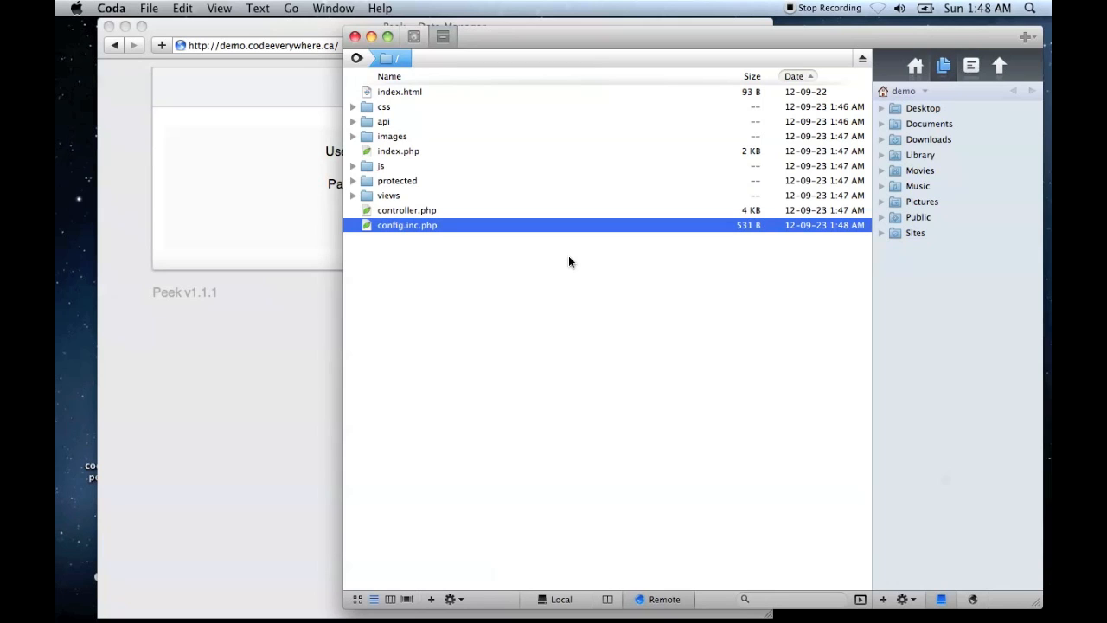
- Switch to Safari and log in to Peek as default_user with the account password
{"action": "left_click", "coordinate": [265, 207]}
{"action": "left_click", "coordinate": [439, 154]}
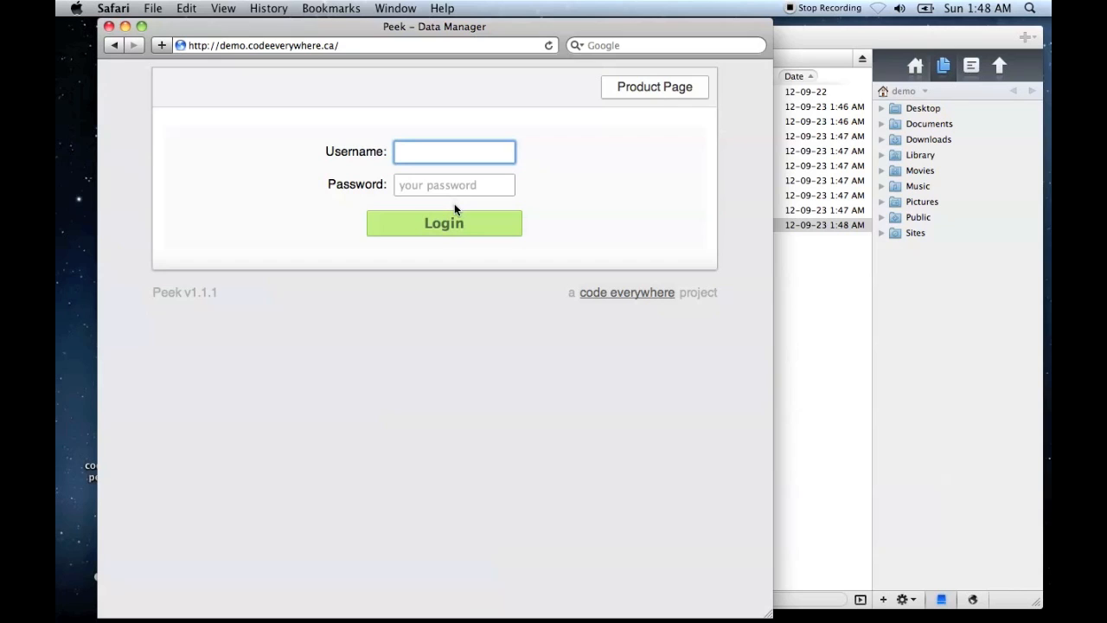
{"action": "type", "text": "default_user"}
{"action": "key", "text": "Tab"}
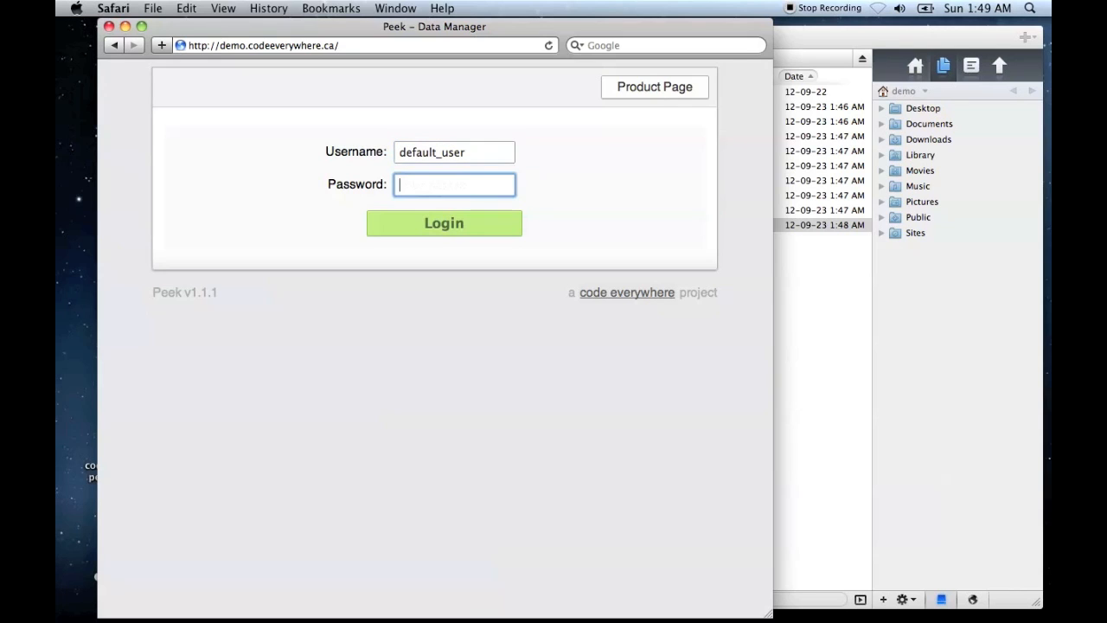
{"action": "type", "text": "demo*****"}
{"action": "key", "text": "Return"}
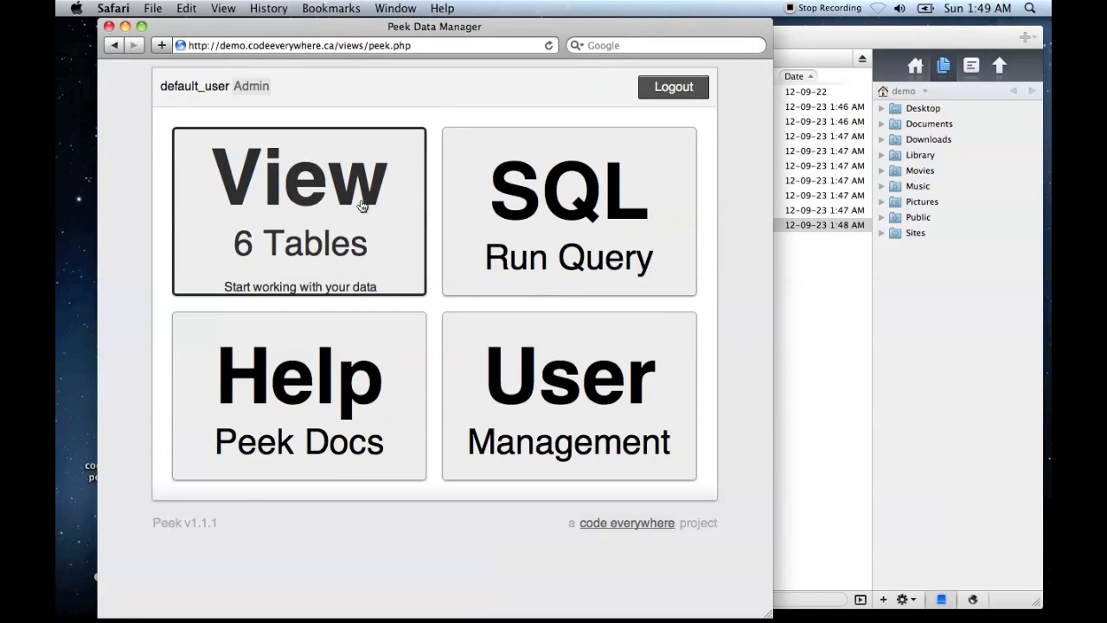
- In User Management, add a user named admin with the account password and Admin permissions
{"action": "left_click", "coordinate": [595, 386]}
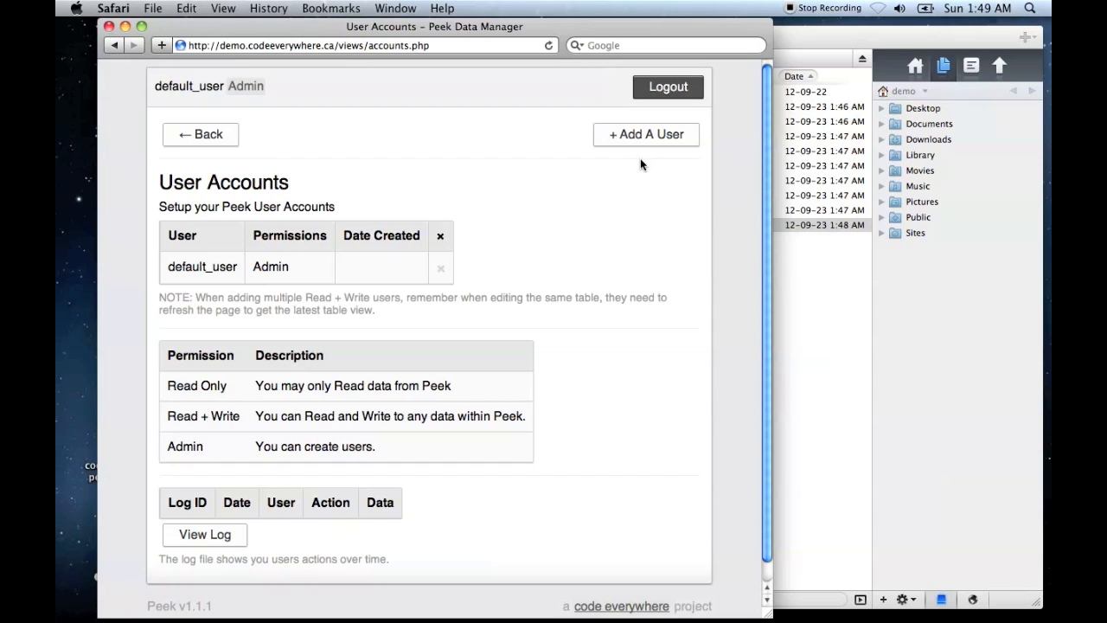
{"action": "left_click", "coordinate": [645, 134]}
{"action": "left_click", "coordinate": [451, 190]}
{"action": "type", "text": "admin"}
{"action": "key", "text": "Tab"}
{"action": "type", "text": "123456"}
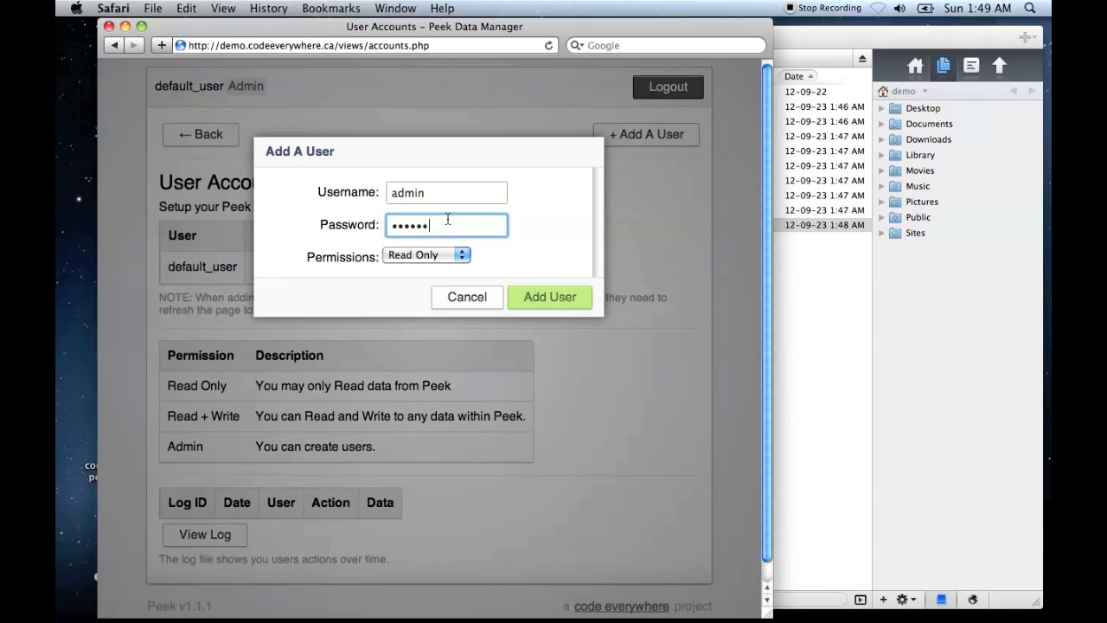
{"action": "left_click", "coordinate": [447, 255]}
{"action": "left_click", "coordinate": [447, 283]}
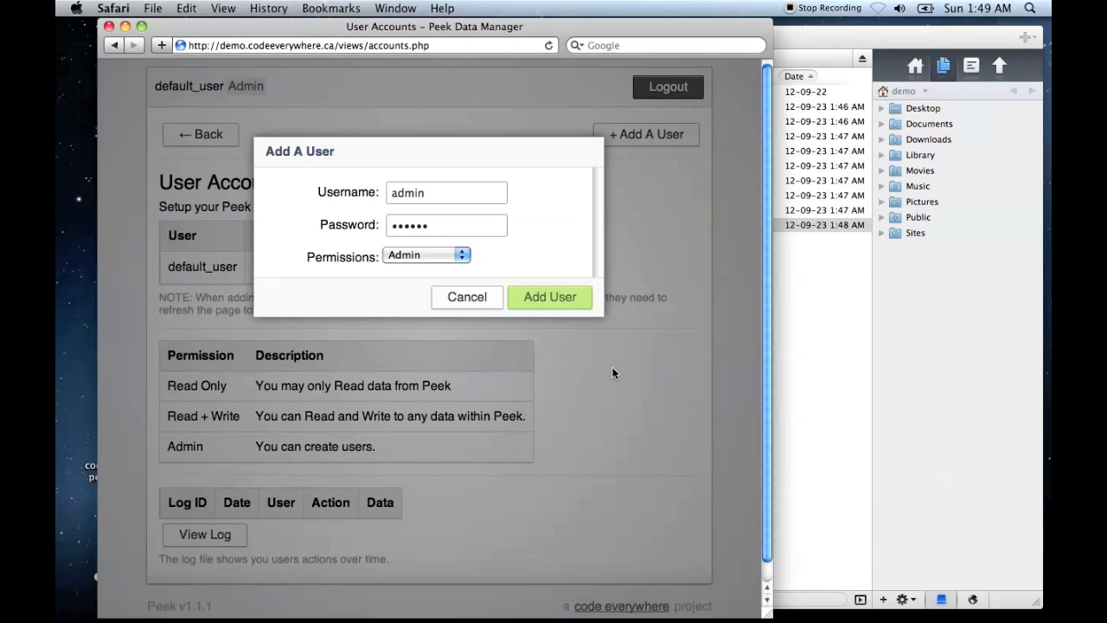
{"action": "left_click", "coordinate": [552, 301]}
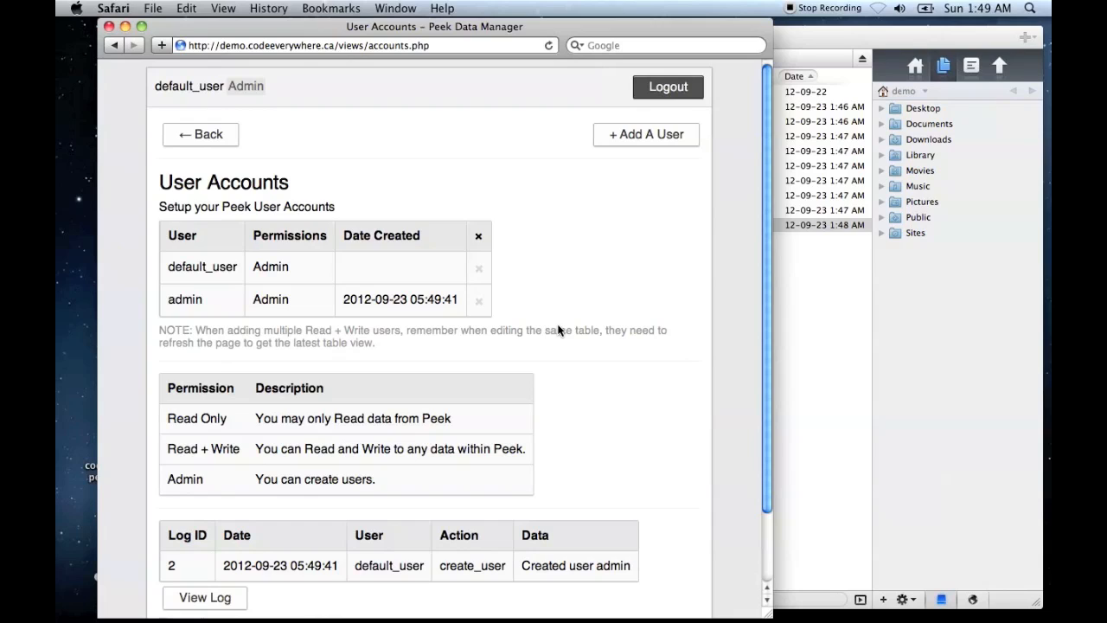
- Log out of the current account and log back in as admin with the account password
{"action": "left_click", "coordinate": [666, 90]}
{"action": "left_click", "coordinate": [482, 180]}
{"action": "type", "text": "admin"}
{"action": "key", "text": "Tab"}
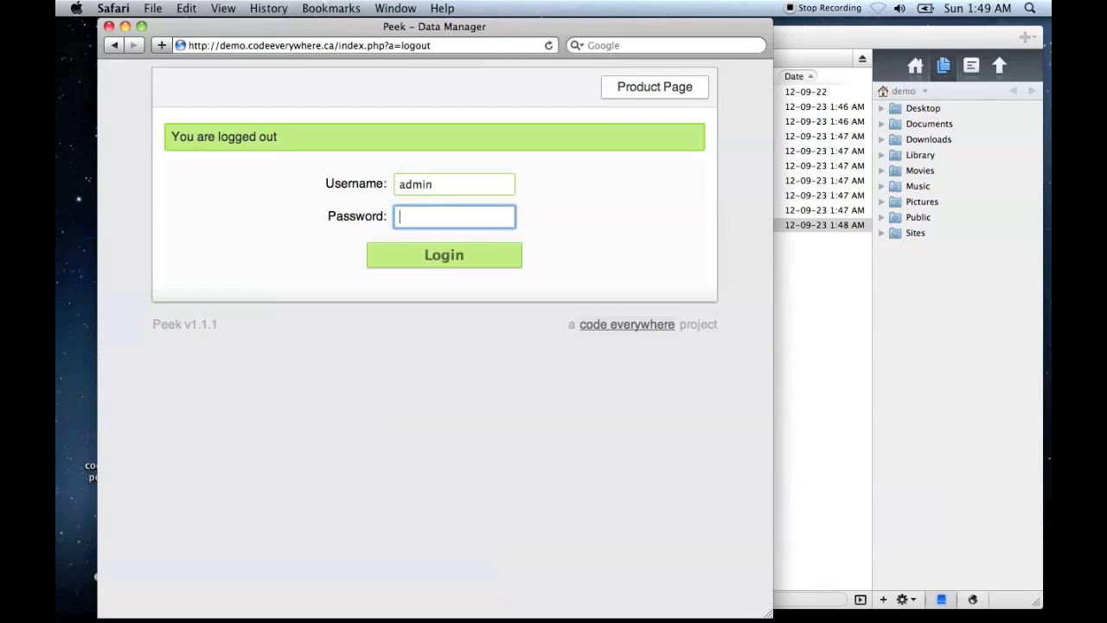
{"action": "type", "text": "••••••"}
{"action": "left_click", "coordinate": [481, 255]}
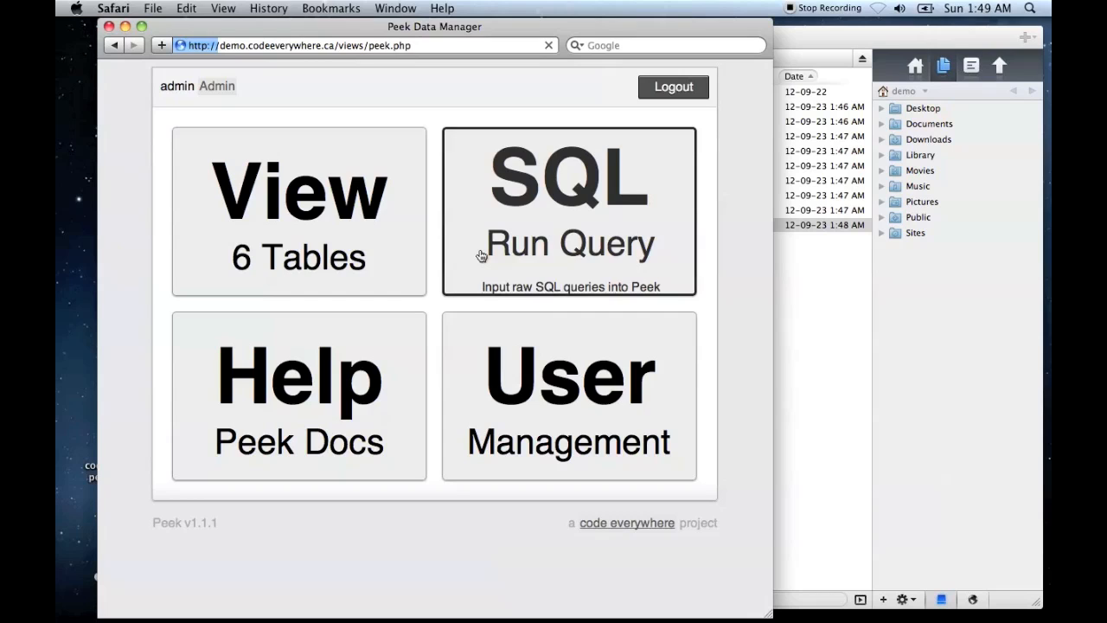
- Remove the default_user account in User Management and return to the main page
{"action": "left_click", "coordinate": [571, 385]}
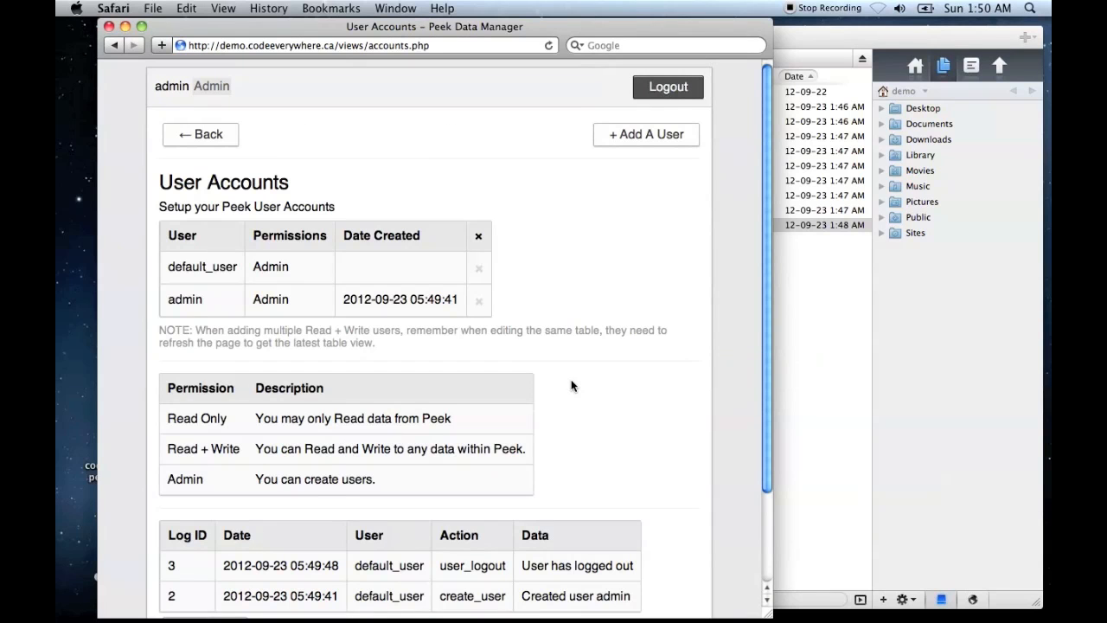
{"action": "left_click", "coordinate": [477, 272]}
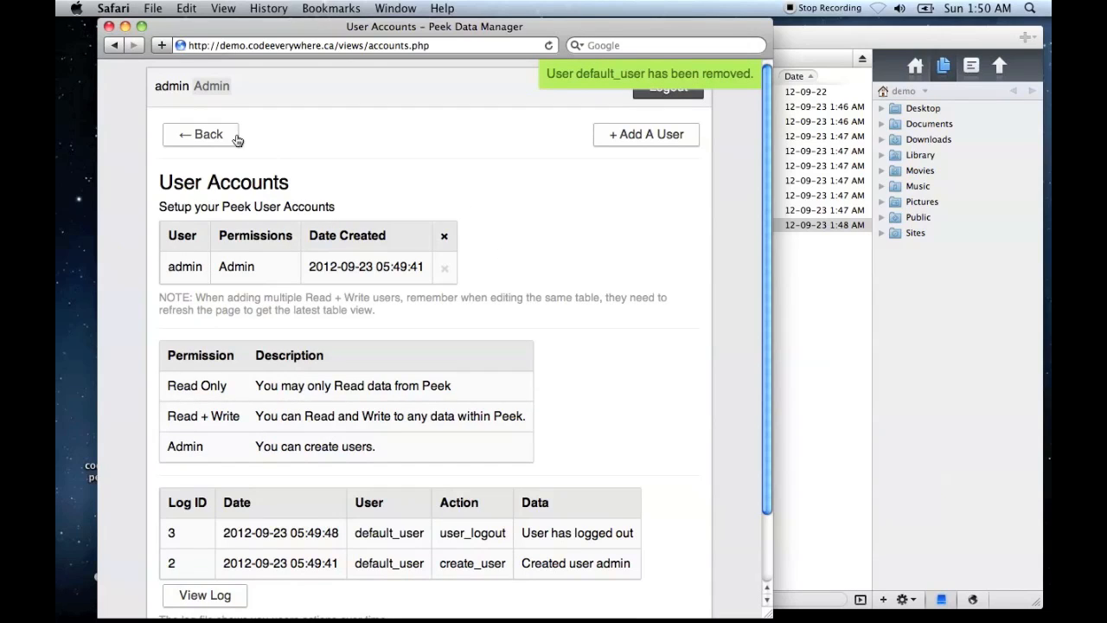
{"action": "left_click", "coordinate": [205, 136]}
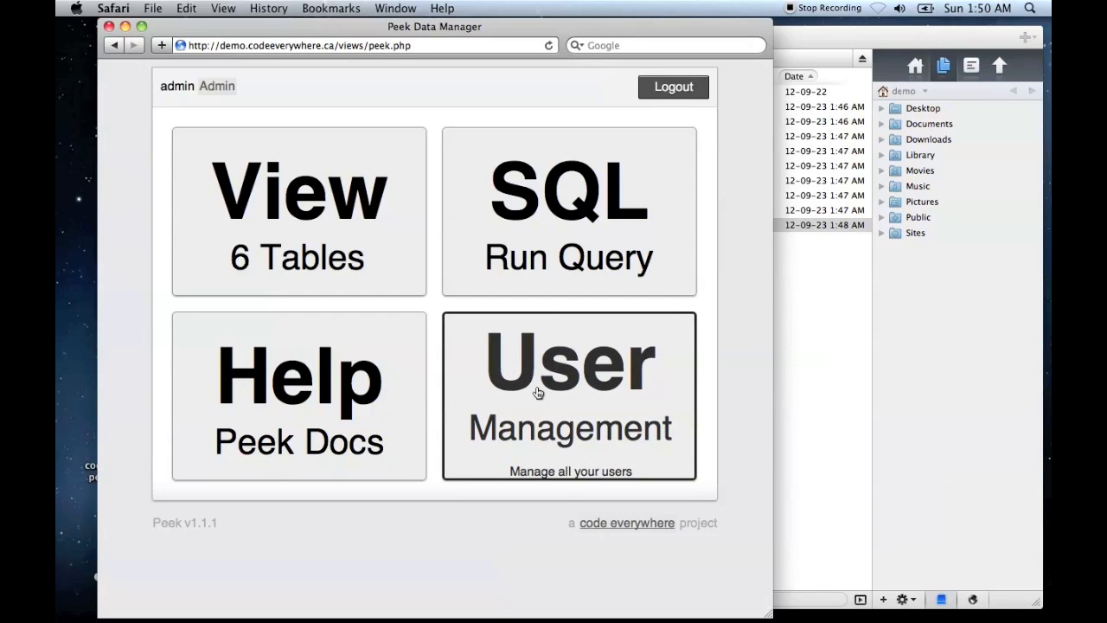
- View the database tables and examine the Items table's structure and export options without exporting anything
{"action": "left_click", "coordinate": [368, 273]}
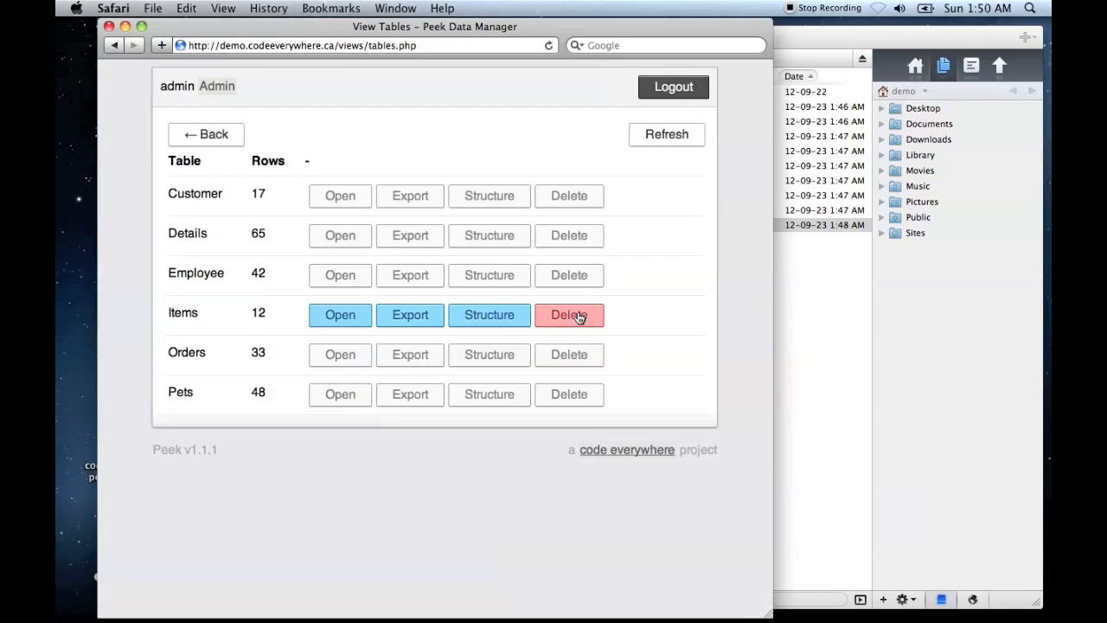
{"action": "left_click", "coordinate": [497, 320]}
{"action": "left_click", "coordinate": [654, 363]}
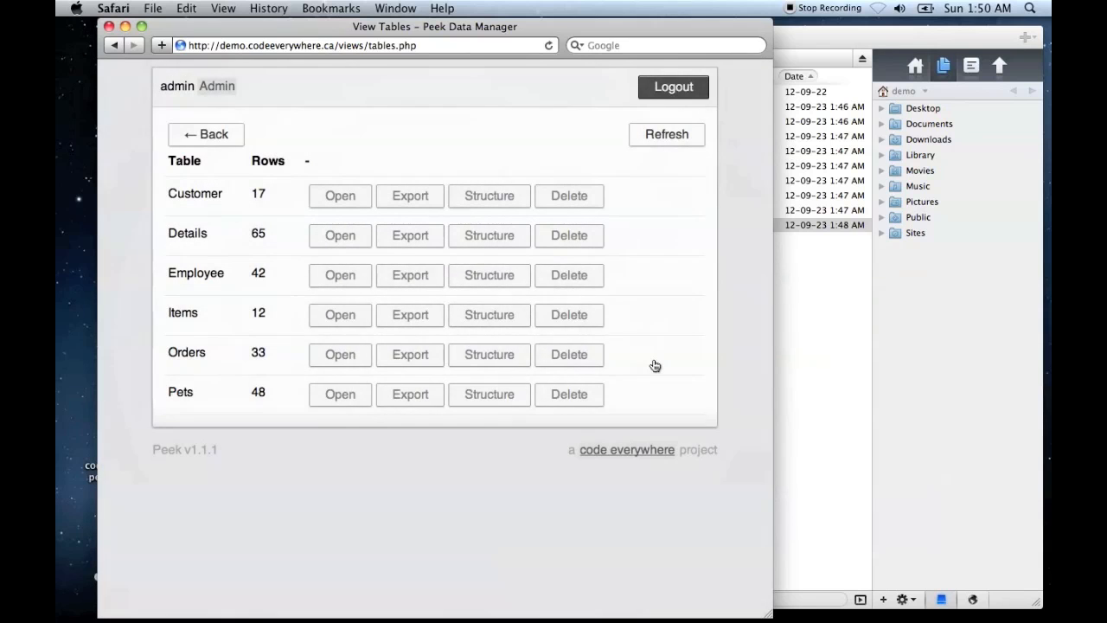
{"action": "left_click", "coordinate": [419, 318]}
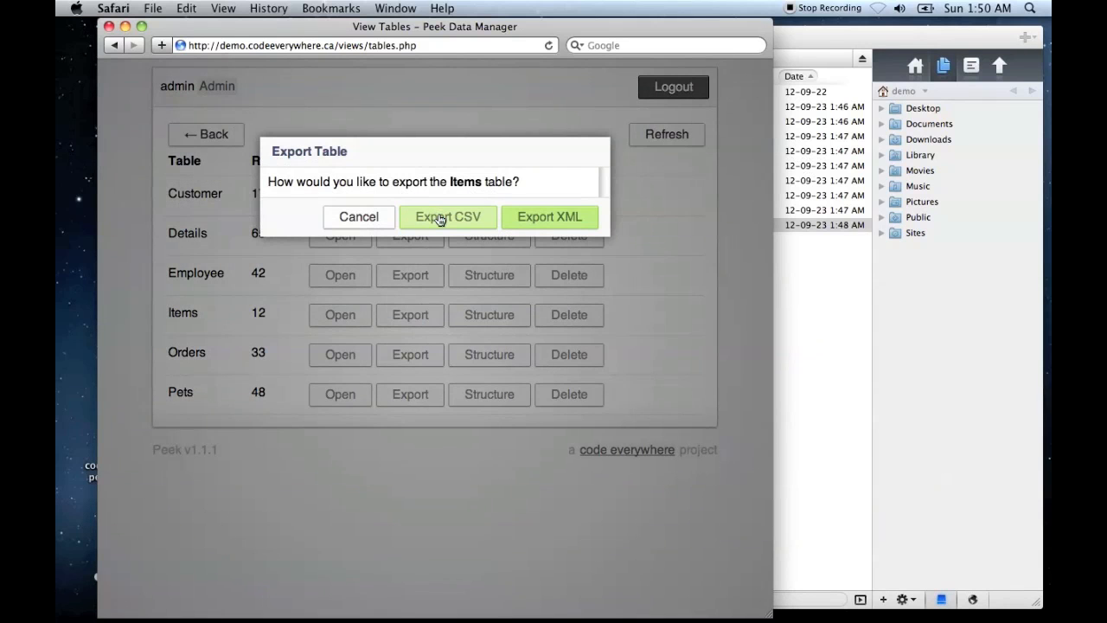
{"action": "left_click", "coordinate": [358, 216]}
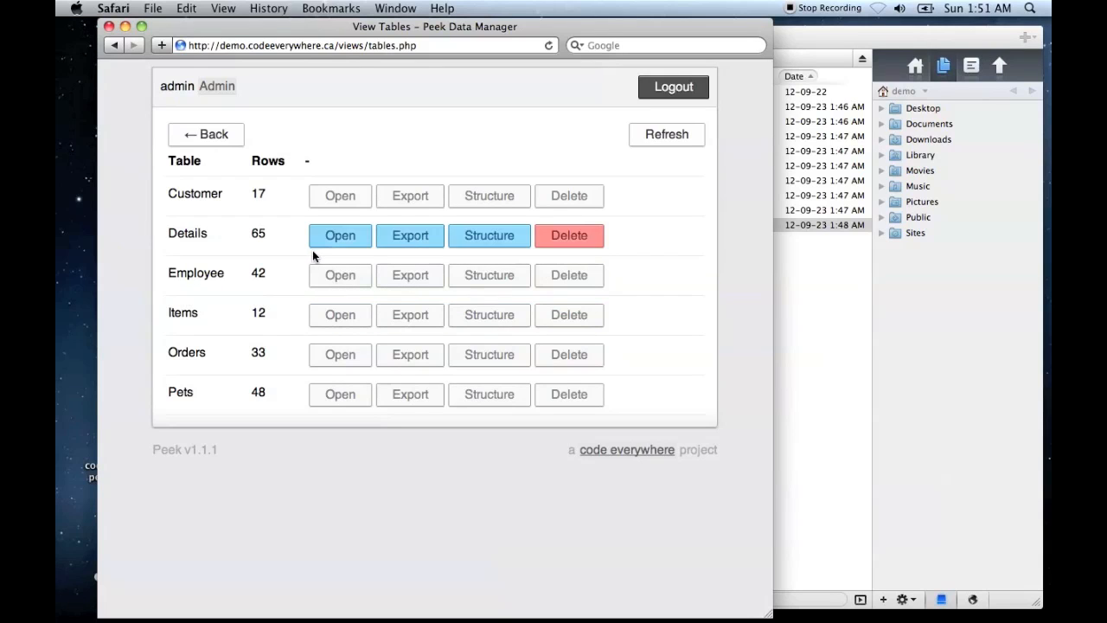
- Open the Customer table, try filtering it by 'curl', clear the filter, and sort the records by FName
{"action": "left_click", "coordinate": [346, 198]}
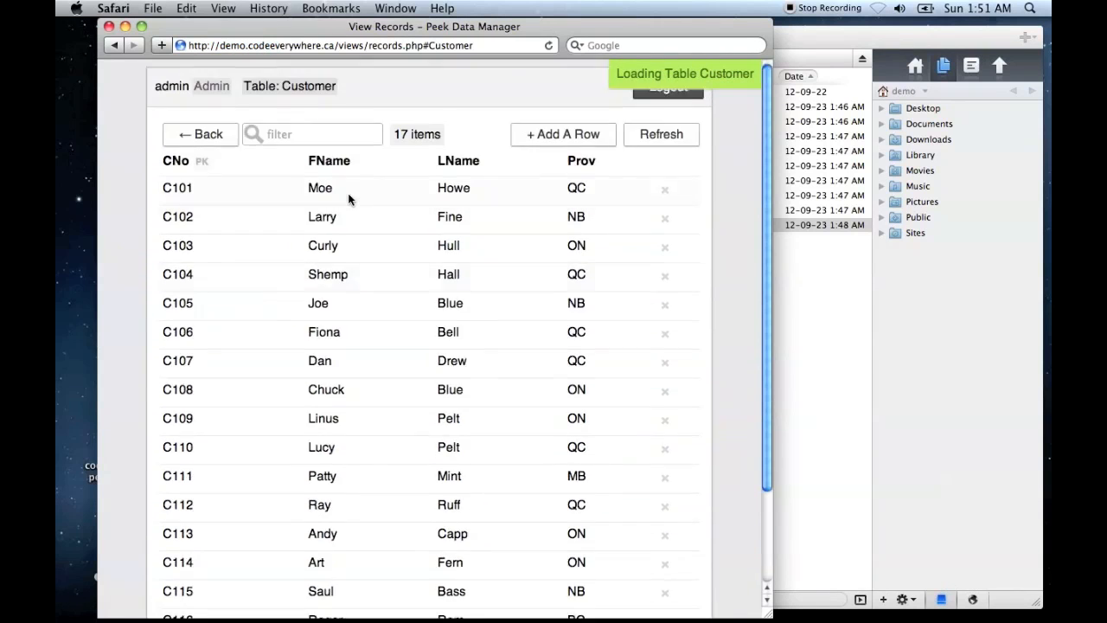
{"action": "left_click", "coordinate": [339, 136]}
{"action": "type", "text": "curl"}
{"action": "key", "text": "BackSpace"}
{"action": "key", "text": "BackSpace"}
{"action": "key", "text": "BackSpace"}
{"action": "key", "text": "BackSpace"}
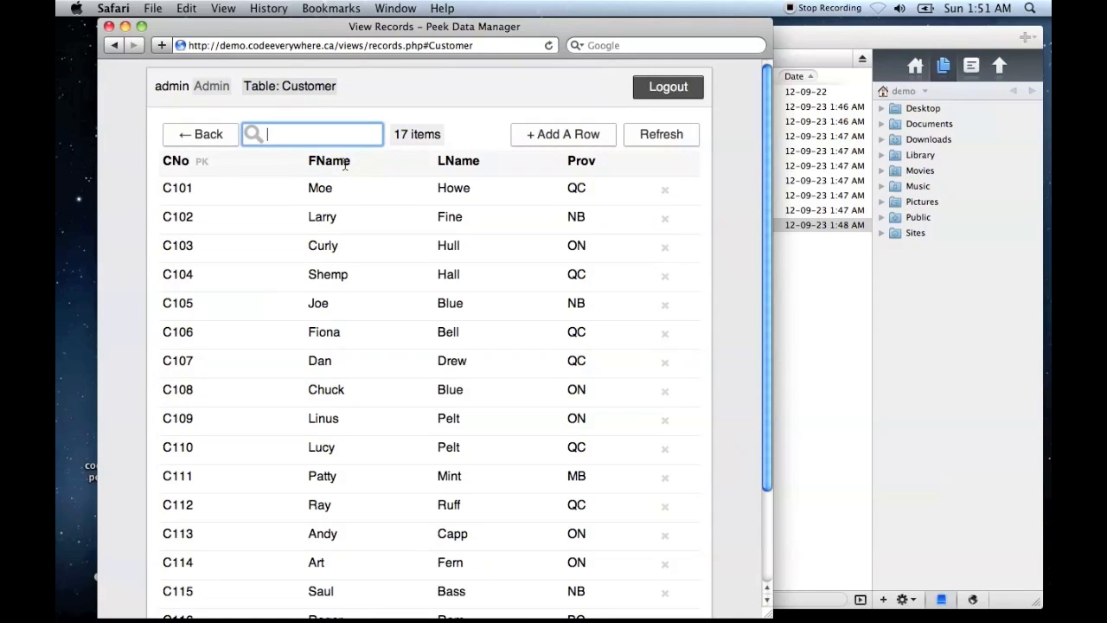
{"action": "left_click", "coordinate": [344, 165]}
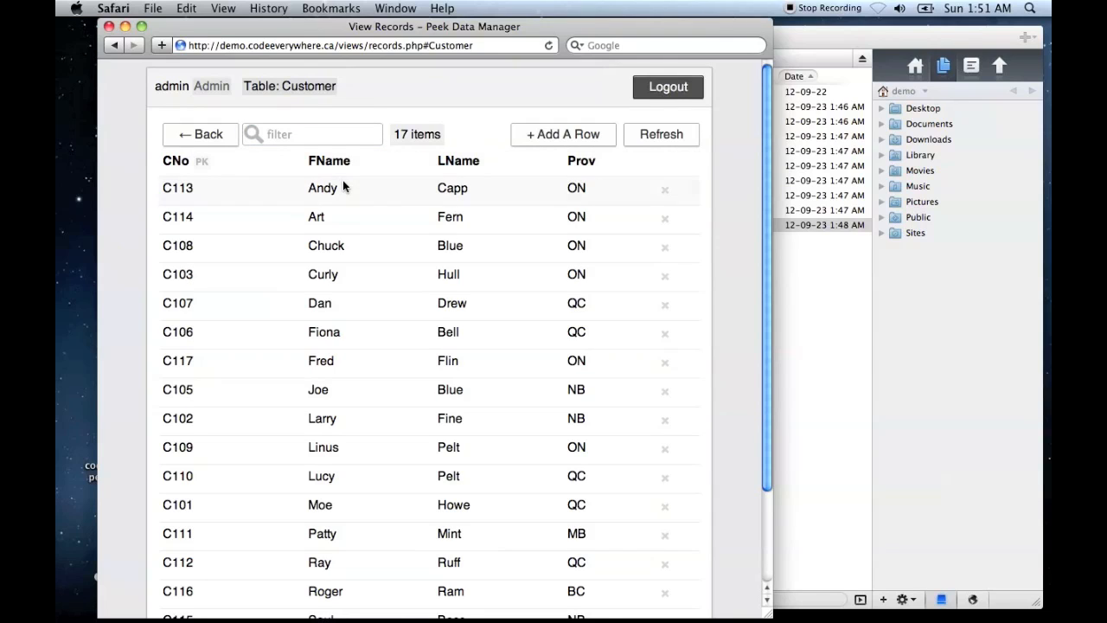
- Replace the LName value in the second listed Customer record with a different last name, and delete the seventh listed record
{"action": "left_click", "coordinate": [459, 218]}
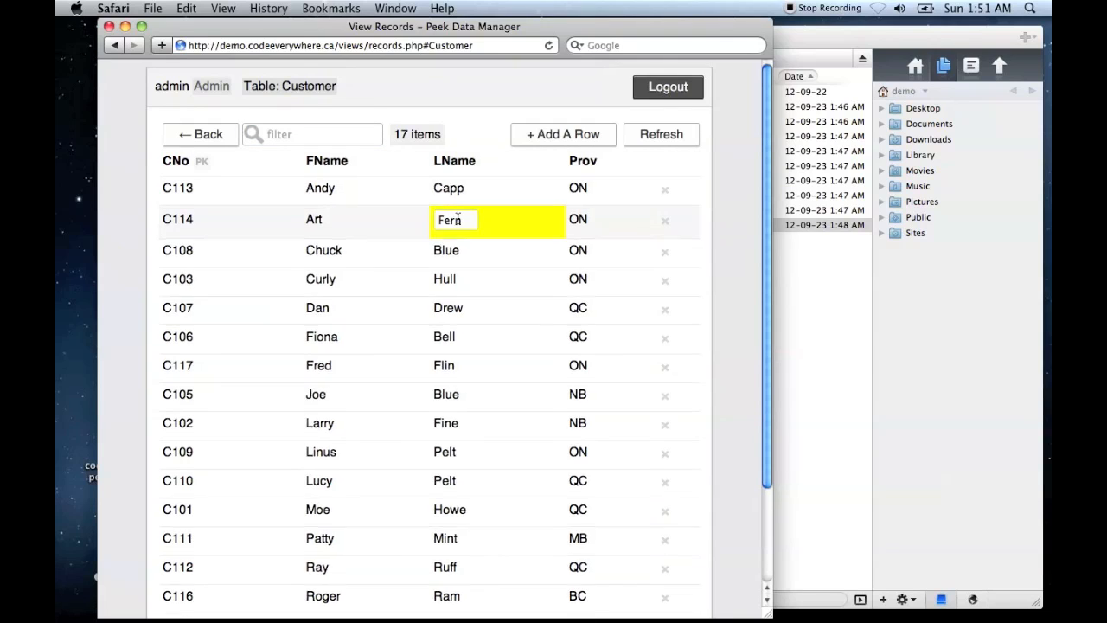
{"action": "key", "text": "BackSpace"}
{"action": "key", "text": "BackSpace"}
{"action": "key", "text": "BackSpace"}
{"action": "key", "text": "BackSpace"}
{"action": "type", "text": "Jones"}
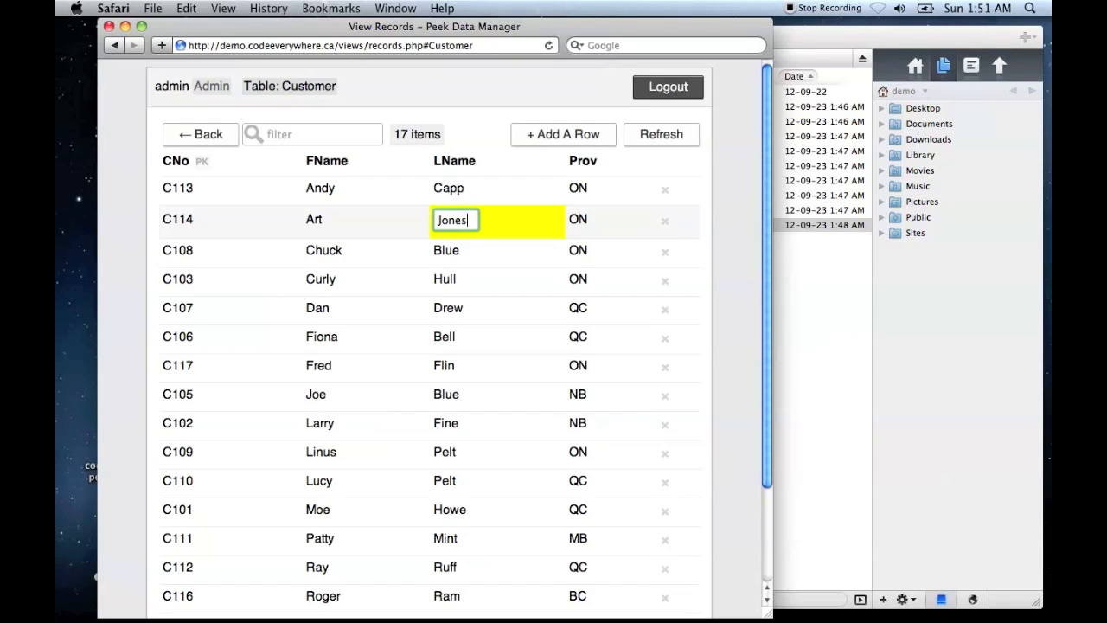
{"action": "key", "text": "Return"}
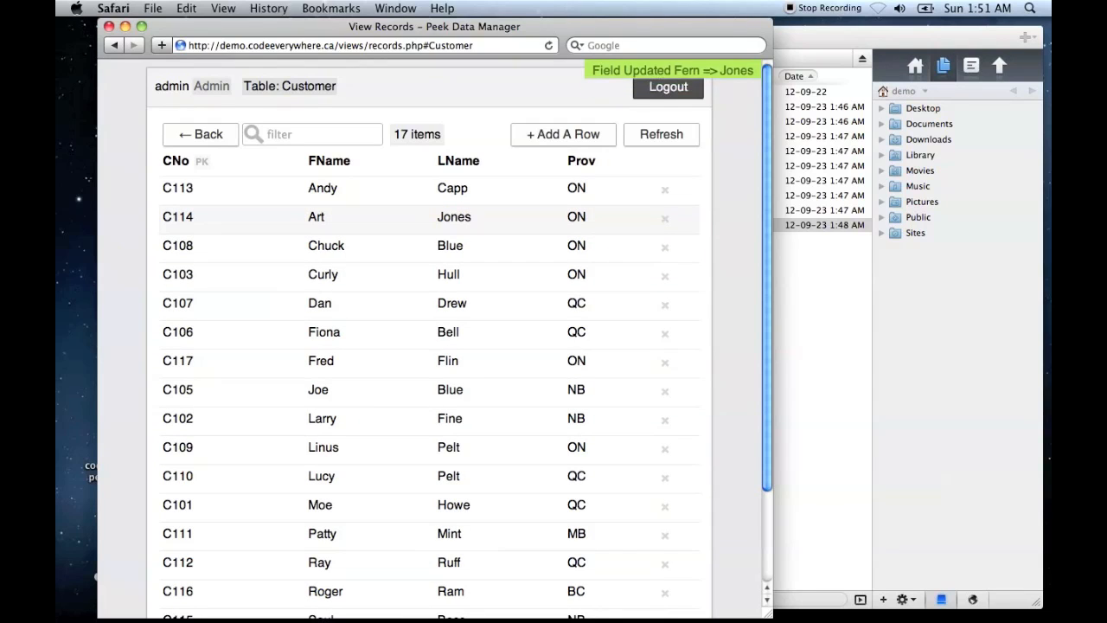
{"action": "left_click", "coordinate": [665, 364]}
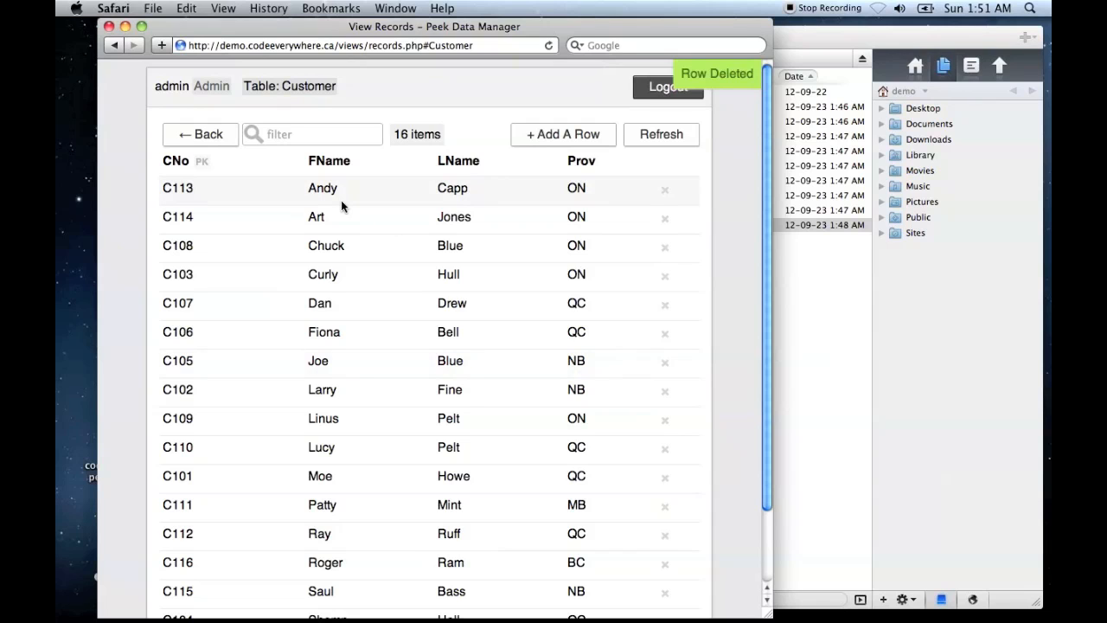
- Add a row to the Customer table with a new customer number, first name, last name, and Prov set to ON
{"action": "left_click", "coordinate": [581, 136]}
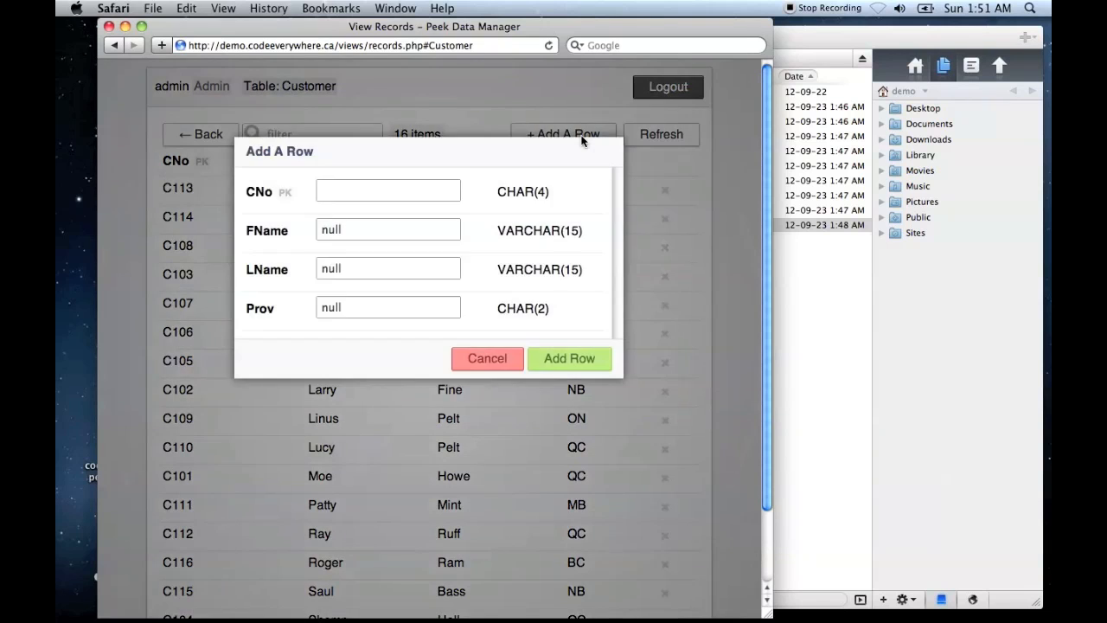
{"action": "left_click", "coordinate": [374, 192]}
{"action": "type", "text": "C120"}
{"action": "key", "text": "Tab"}
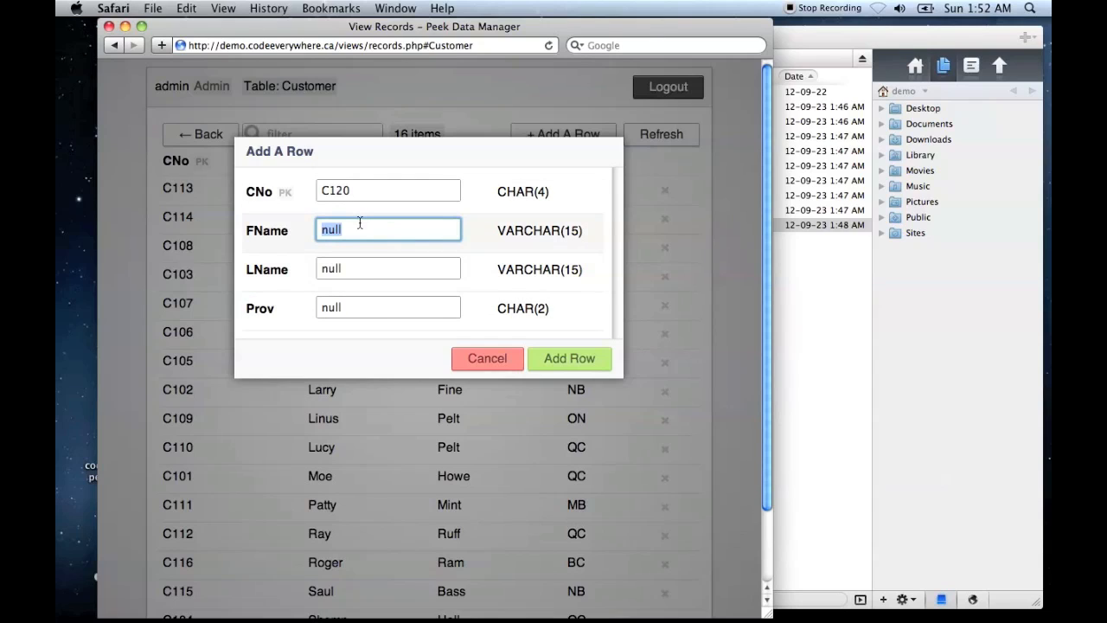
{"action": "key", "text": "Tab"}
{"action": "key", "text": "Tab"}
{"action": "type", "text": "ON"}
{"action": "left_click", "coordinate": [576, 358]}
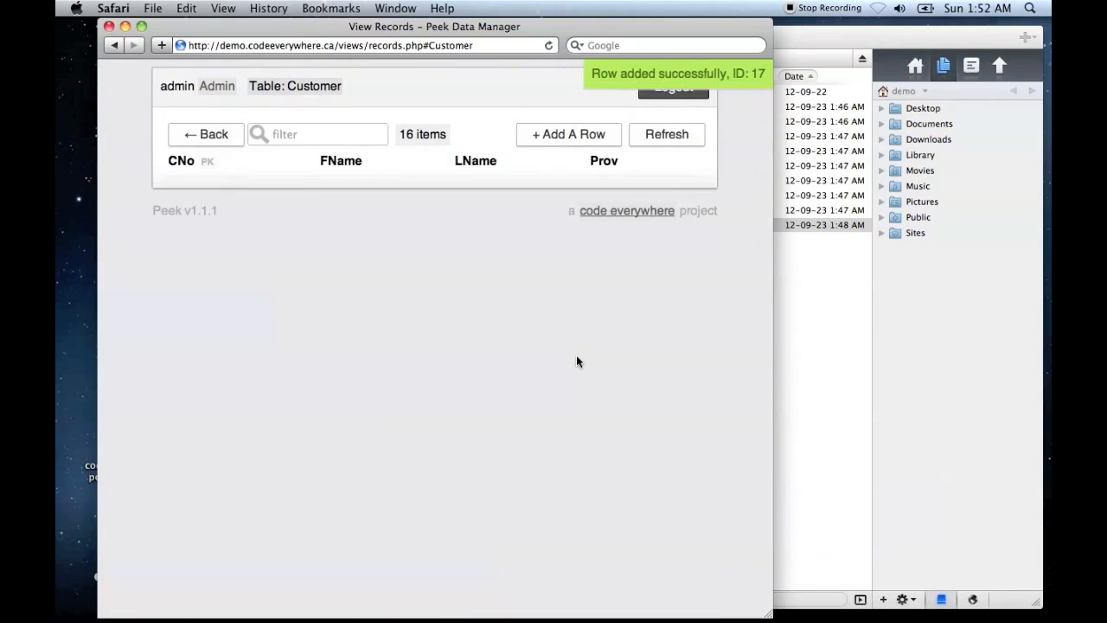
{"action": "scroll", "coordinate": [576, 358], "scroll_direction": "down", "scroll_amount": 4}
{"action": "scroll", "coordinate": [576, 358], "scroll_direction": "up", "scroll_amount": 4}
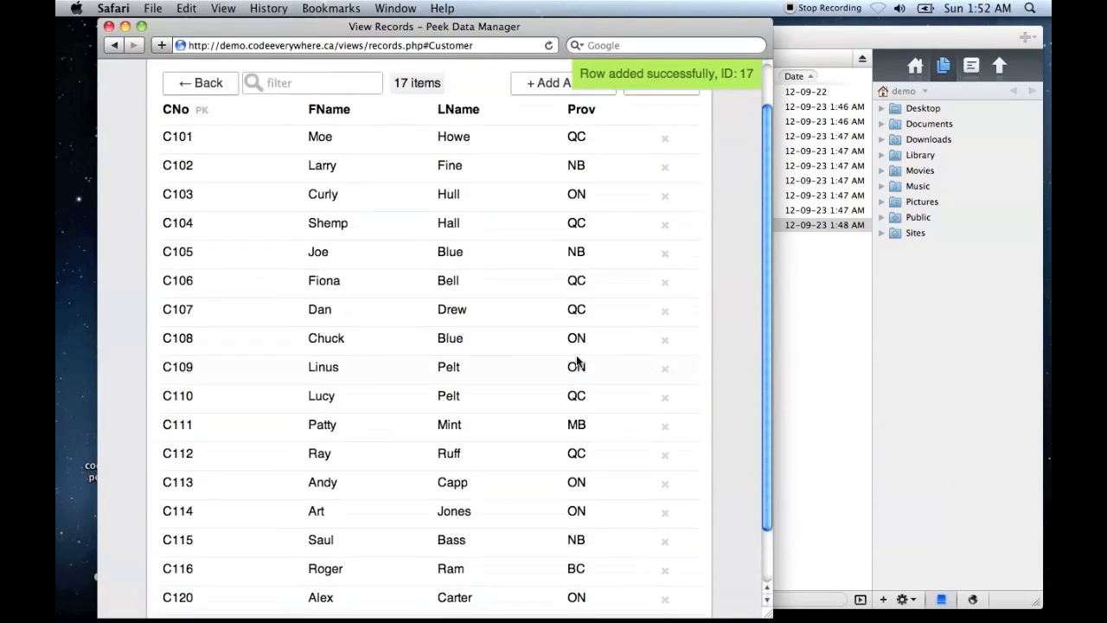
- Open the SQL query page from the main page, enter 'select', and check the table names in the Table Cloud
{"action": "left_click", "coordinate": [213, 131]}
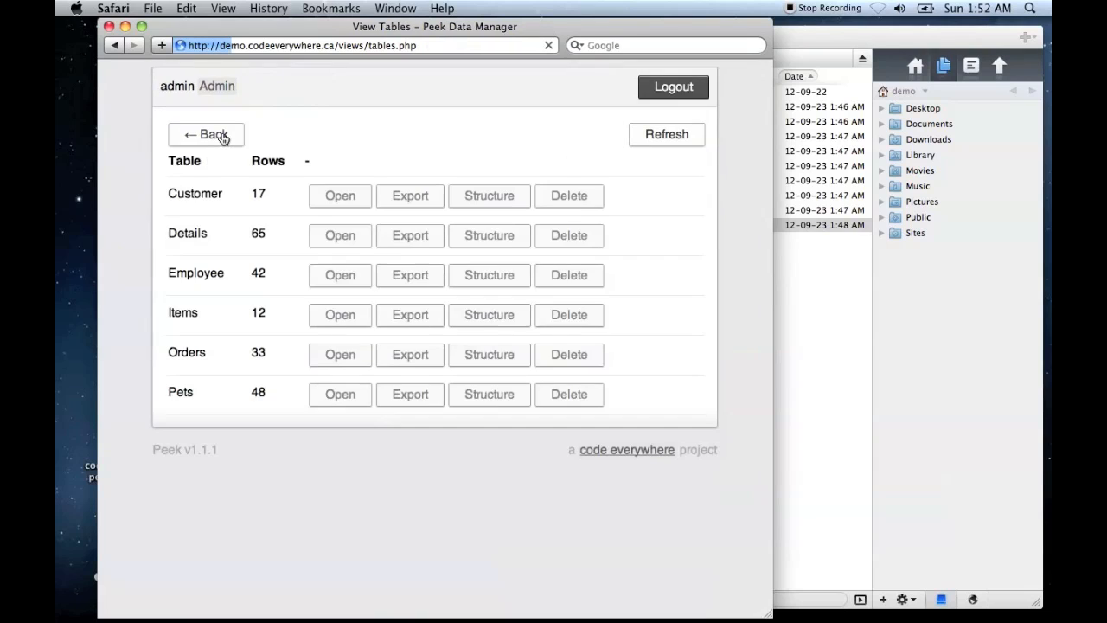
{"action": "left_click", "coordinate": [223, 138]}
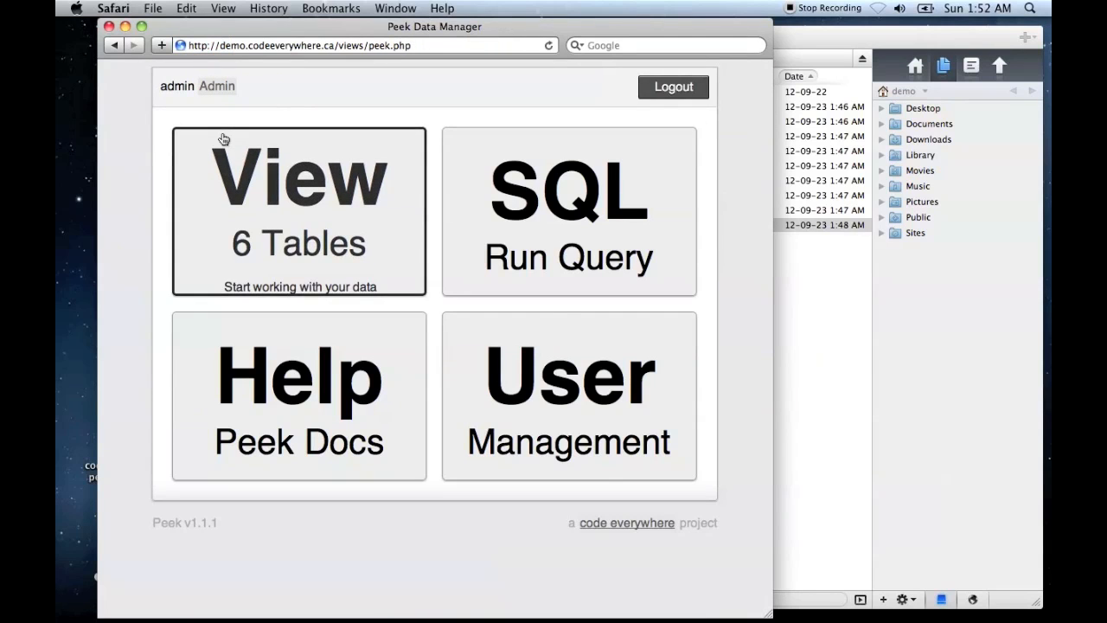
{"action": "left_click", "coordinate": [587, 243]}
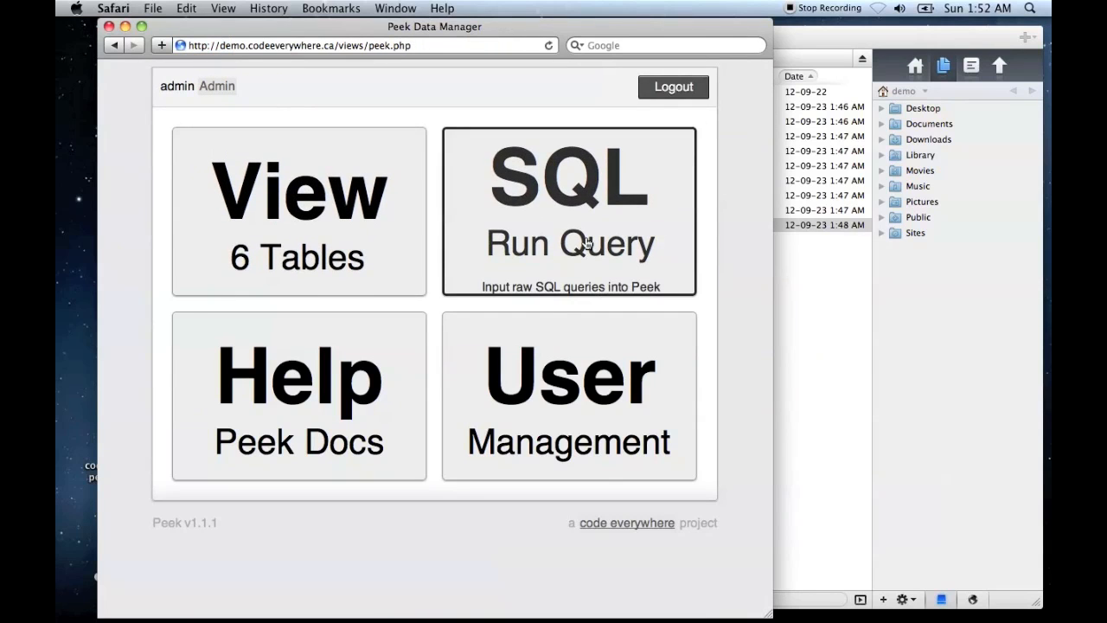
{"action": "left_click", "coordinate": [476, 225]}
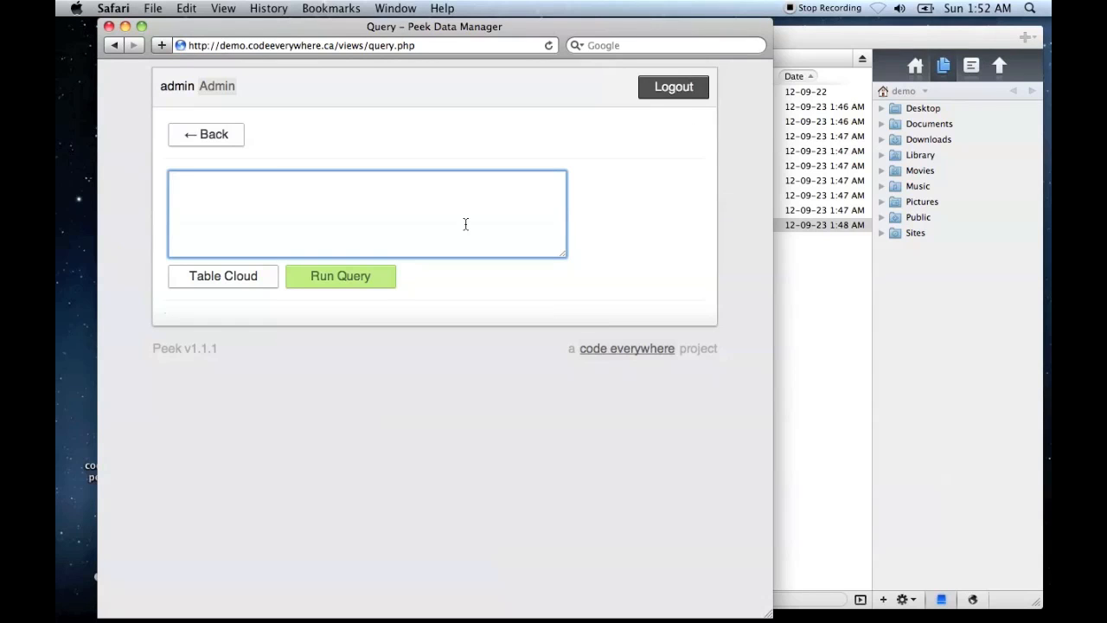
{"action": "type", "text": "select"}
{"action": "left_click", "coordinate": [236, 286]}
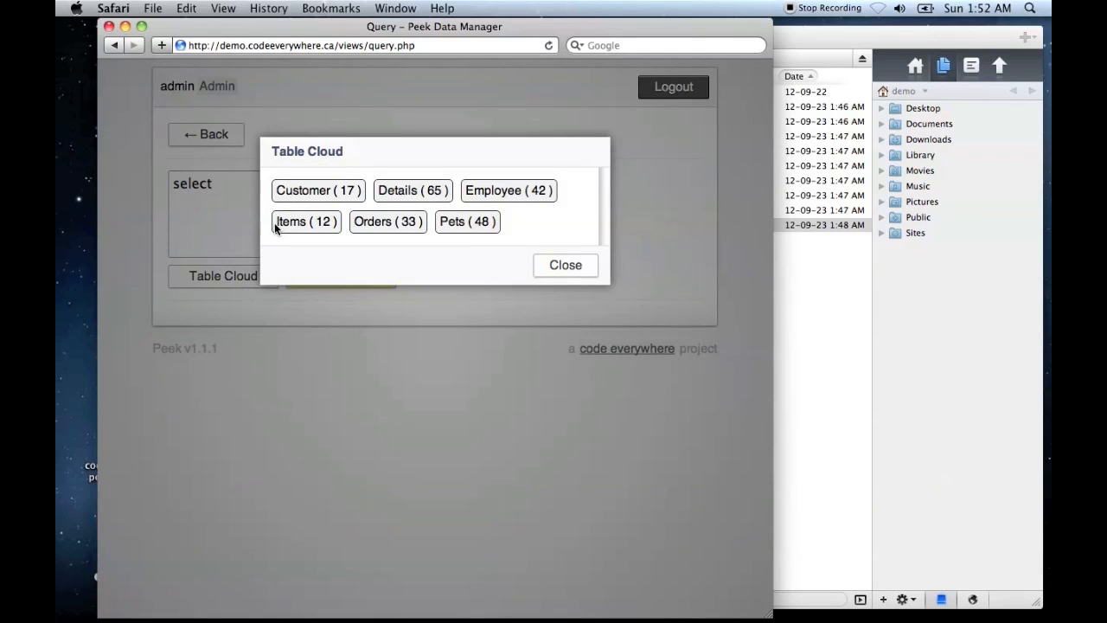
{"action": "left_click_drag", "start_coordinate": [306, 223], "coordinate": [275, 223]}
{"action": "left_click", "coordinate": [572, 265]}
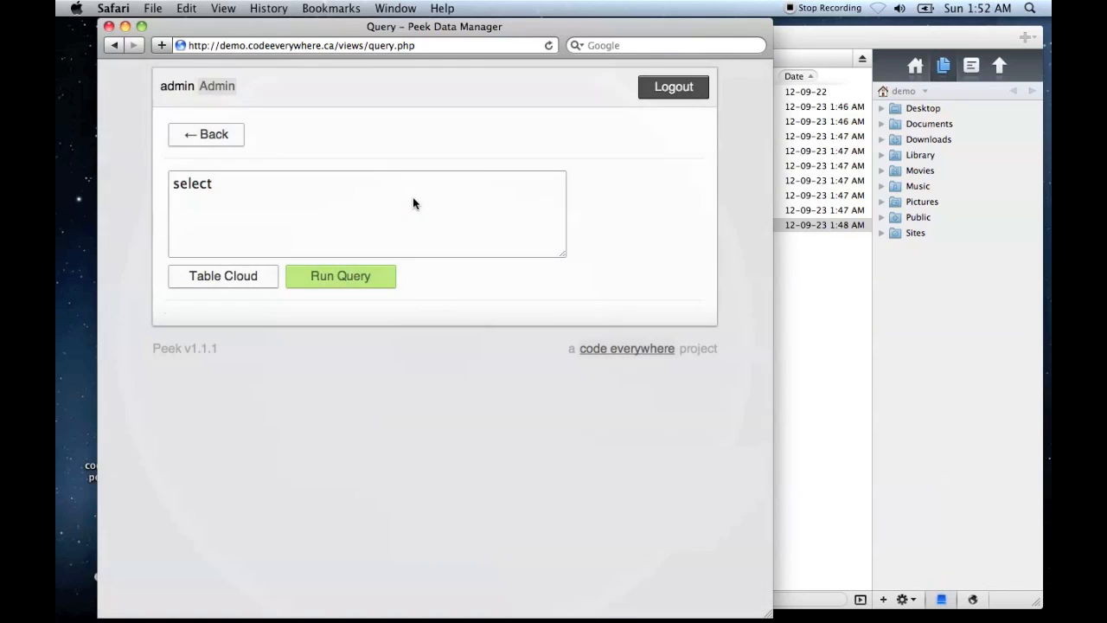
- Complete the query as 'select * from Items;' and run it
{"action": "left_click", "coordinate": [321, 201]}
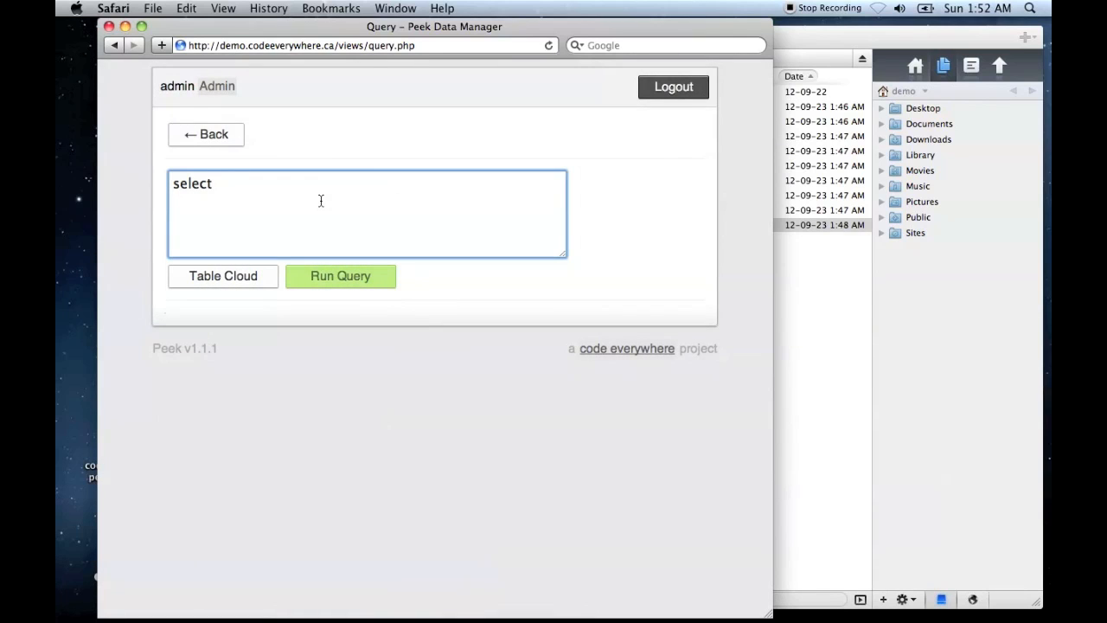
{"action": "type", "text": "* Items"}
{"action": "type", "text": "from"}
{"action": "left_click", "coordinate": [345, 280]}
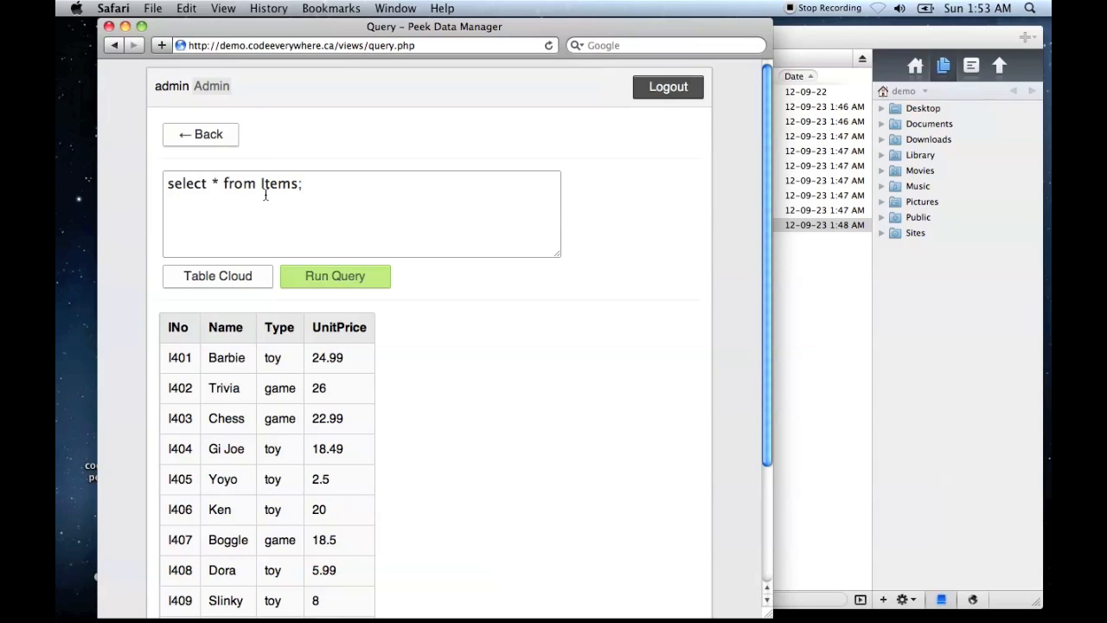
- Extend the query to 'select * from Items where UnitPrice > 20;' and run it
{"action": "left_click_drag", "start_coordinate": [211, 184], "coordinate": [222, 183]}
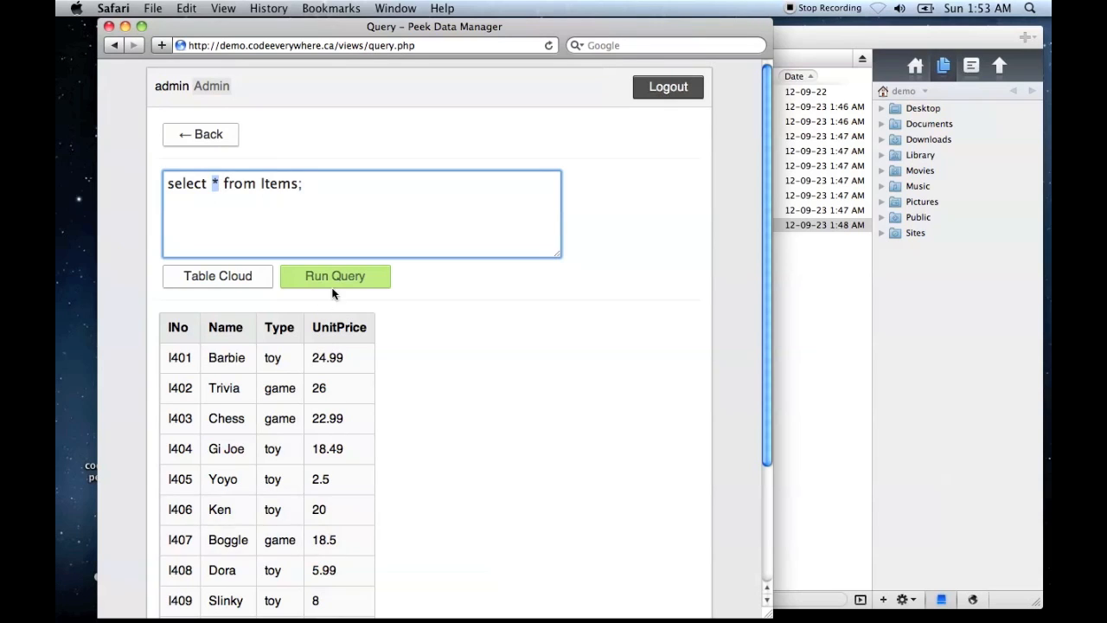
{"action": "key", "text": "Right"}
{"action": "type", "text": "where U"}
{"action": "type", "text": "nit"}
{"action": "type", "text": "Price"}
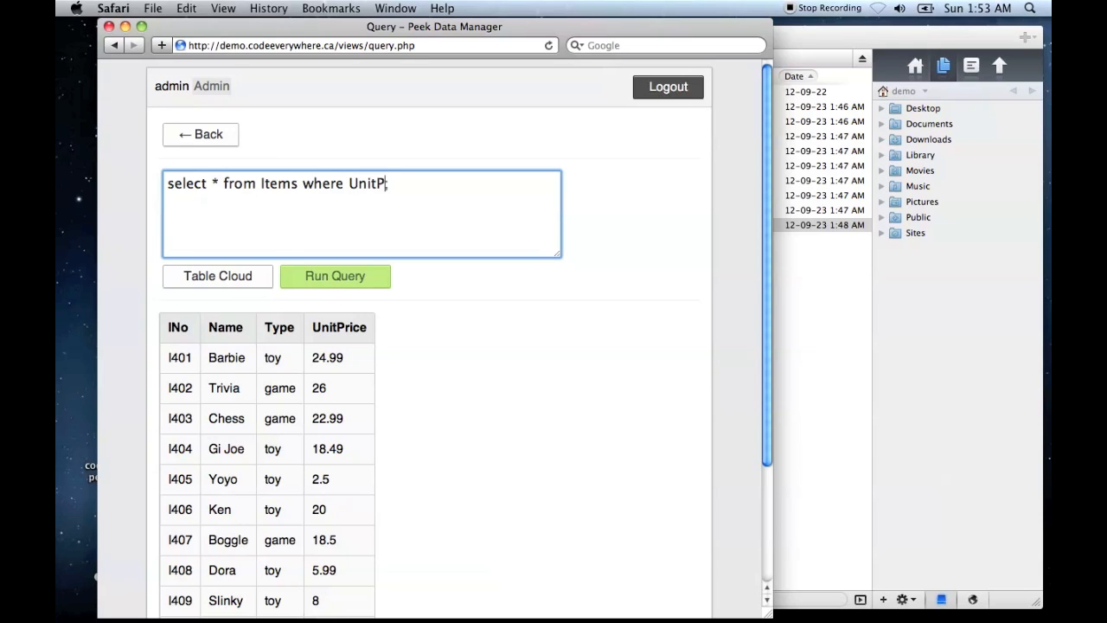
{"action": "type", "text": " > 20"}
{"action": "left_click", "coordinate": [343, 276]}
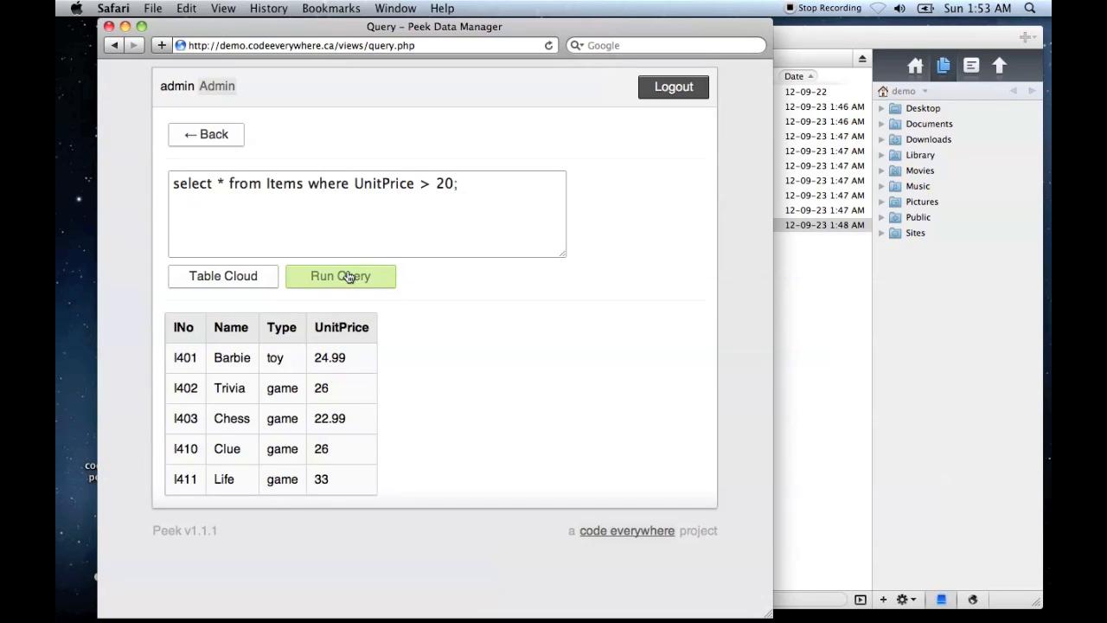
- Check the tables listed in the Table Cloud, close it, and return to the main page
{"action": "left_click", "coordinate": [220, 278]}
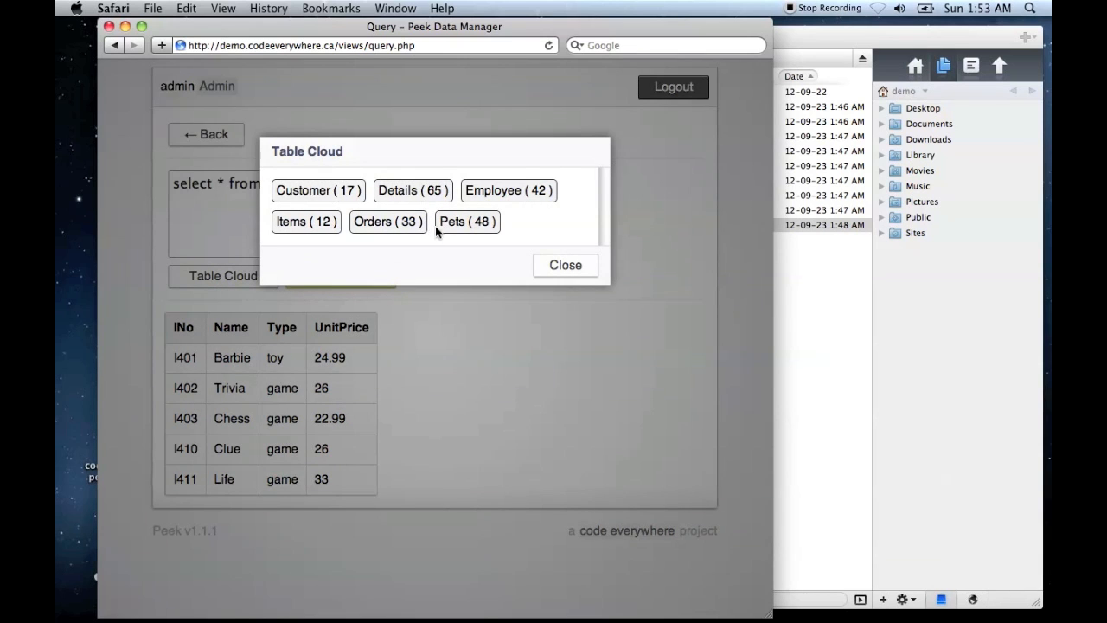
{"action": "left_click", "coordinate": [580, 271]}
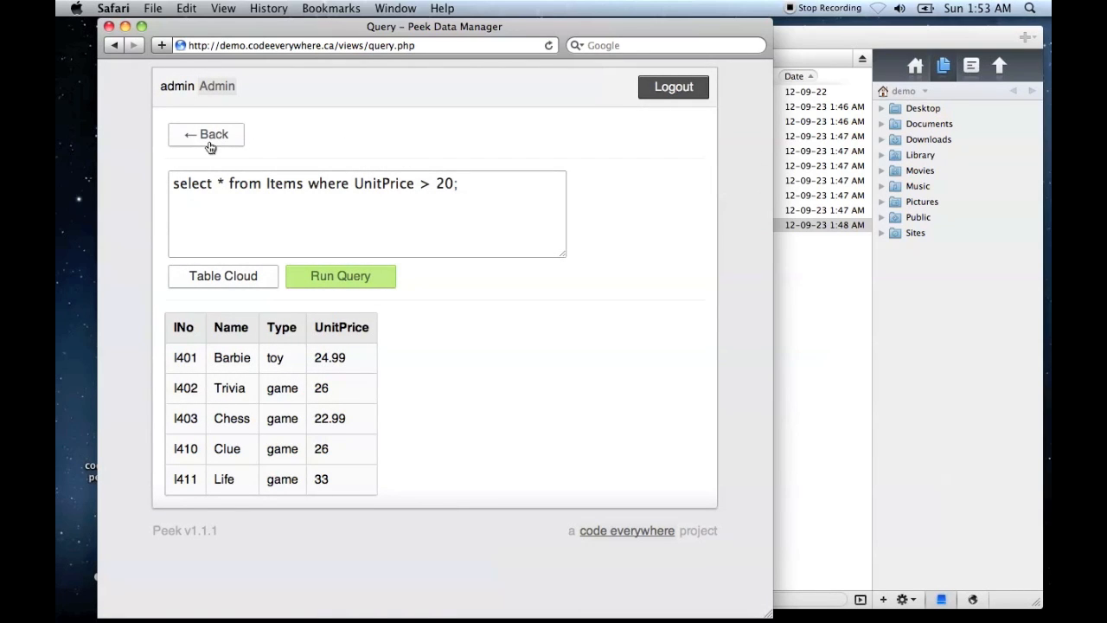
{"action": "left_click", "coordinate": [209, 142]}
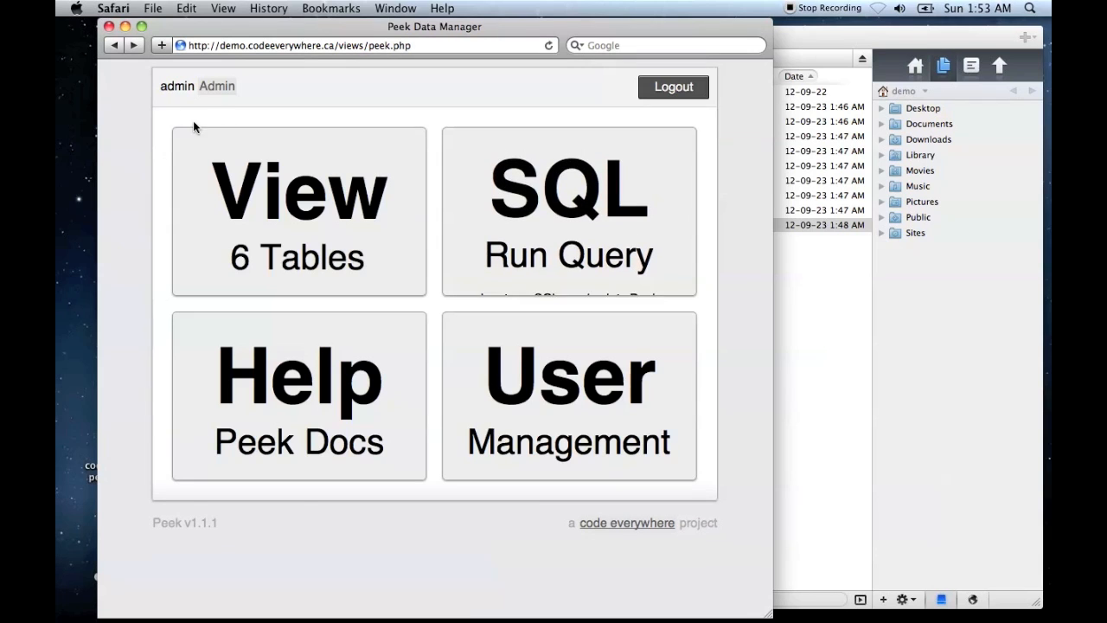
- Open the Peek help documentation, skim the annotated screenshots, and return to the main page
{"action": "left_click", "coordinate": [315, 394]}
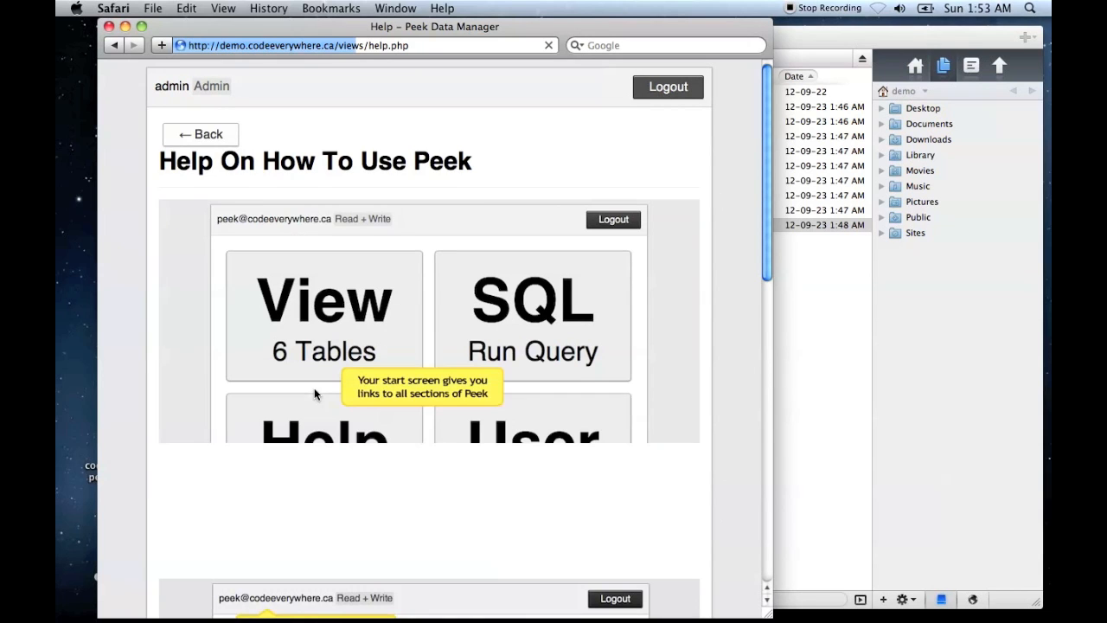
{"action": "scroll", "coordinate": [314, 387], "scroll_direction": "down", "scroll_amount": 12}
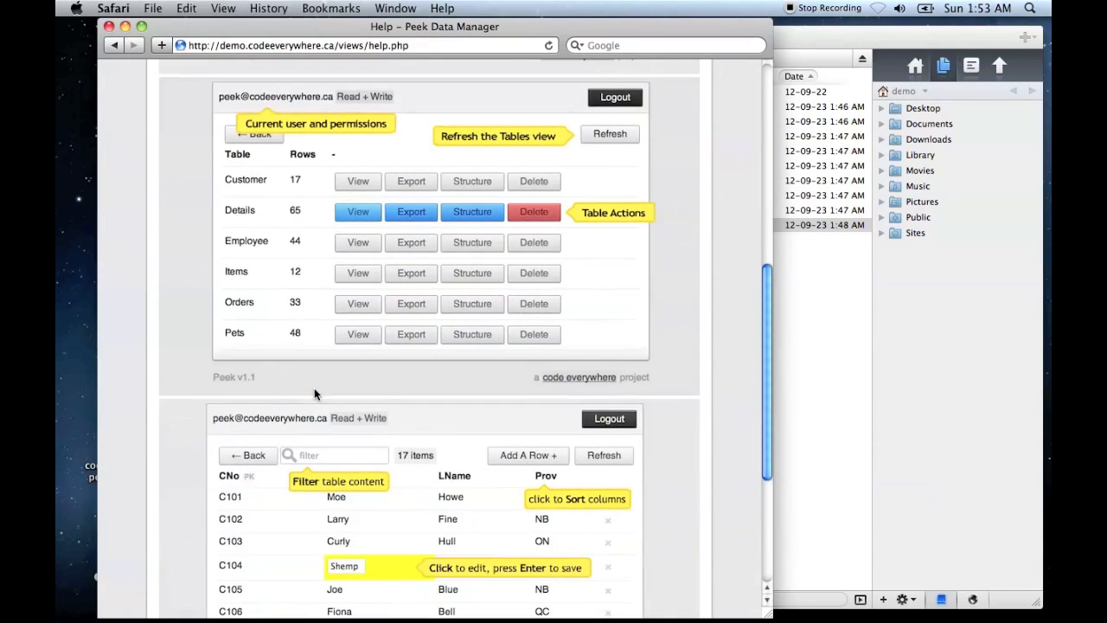
{"action": "scroll", "coordinate": [314, 388], "scroll_direction": "down", "scroll_amount": 6}
{"action": "left_click", "coordinate": [113, 44]}
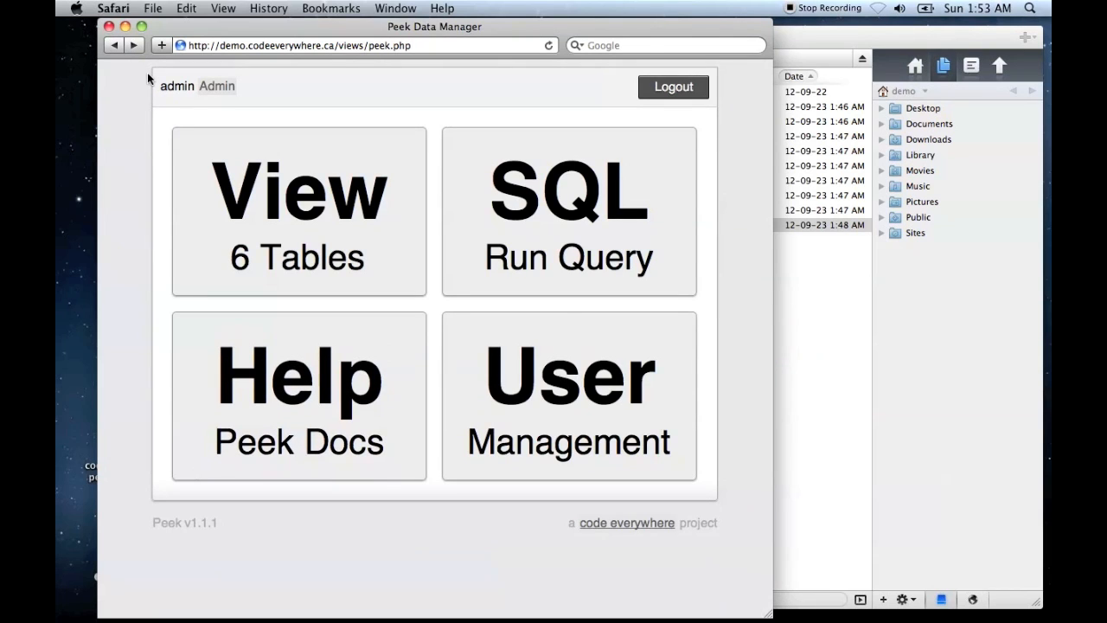
- Log out of Peek, switch to Coda, and delete sample.db from the remote protected folder
{"action": "left_click", "coordinate": [654, 92]}
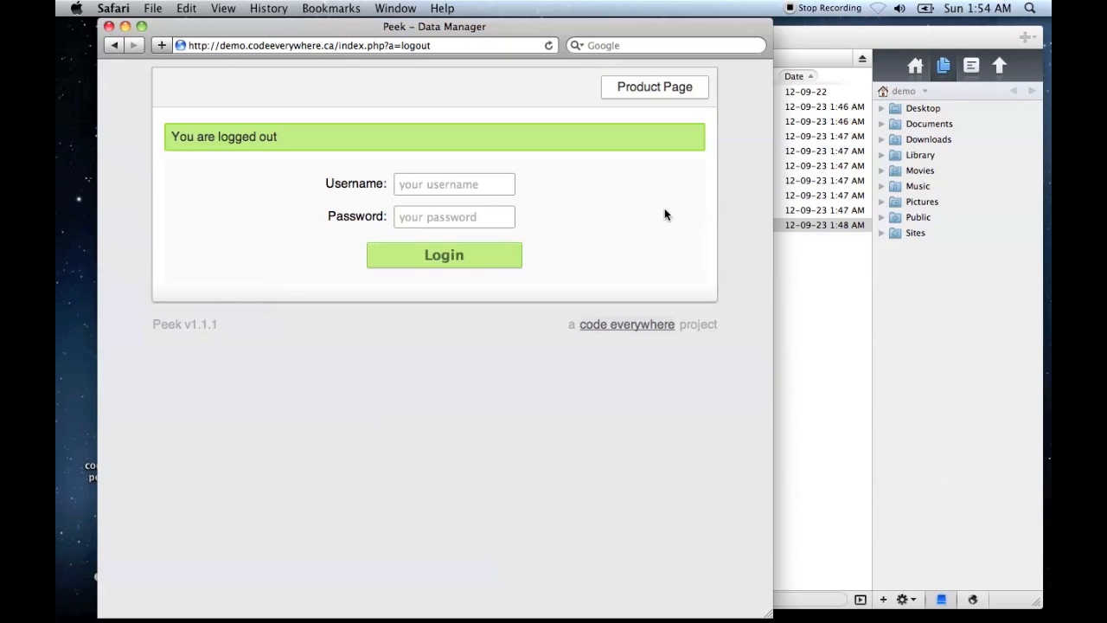
{"action": "left_click", "coordinate": [828, 327]}
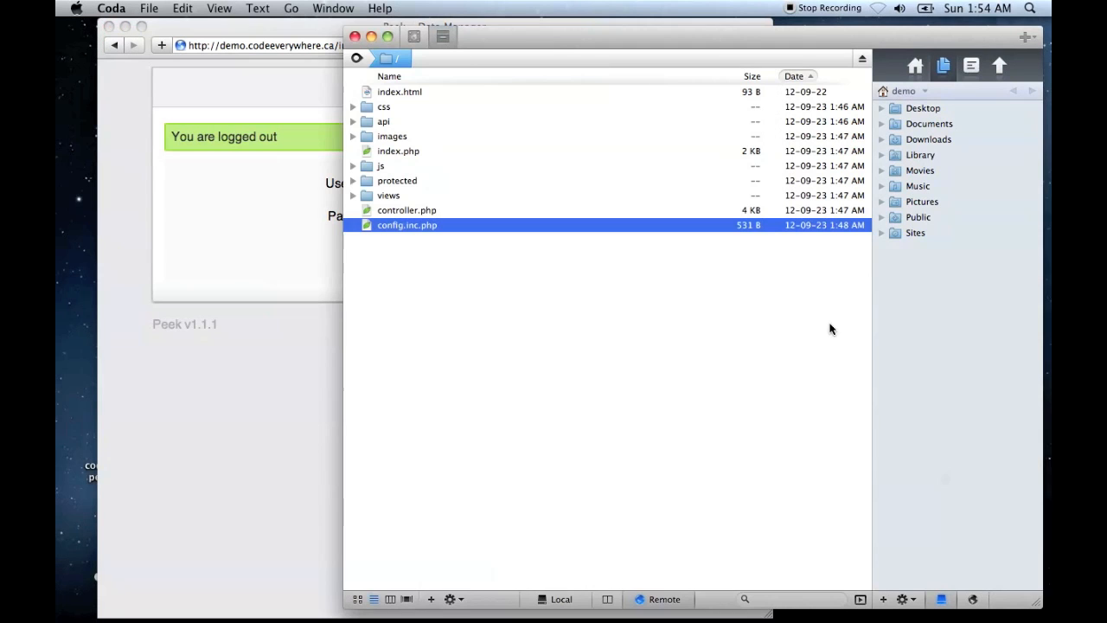
{"action": "double_click", "coordinate": [397, 180]}
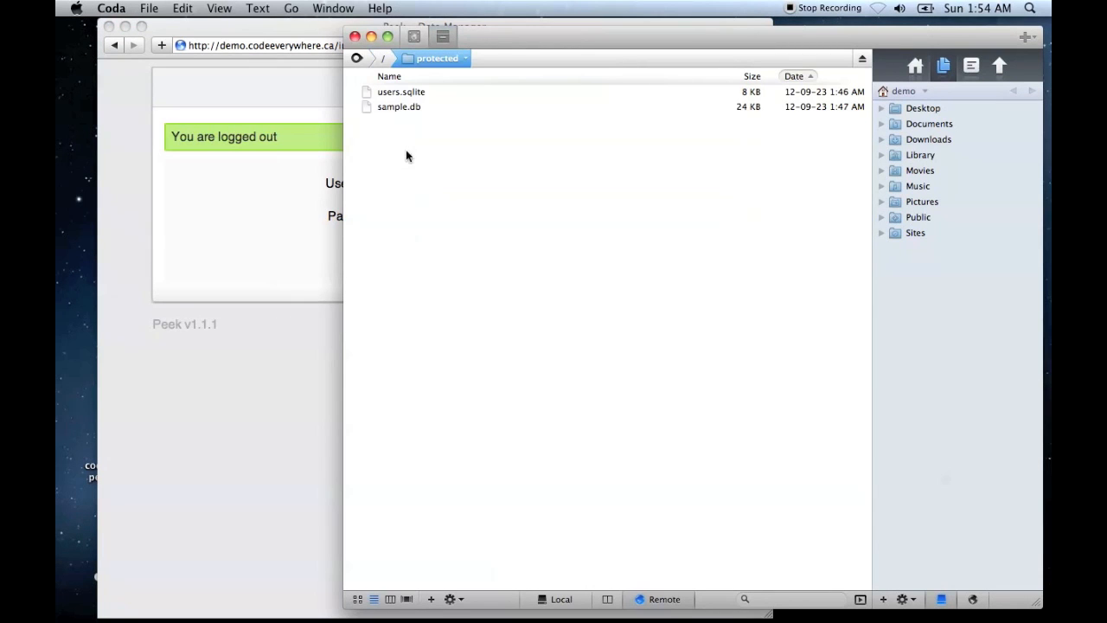
{"action": "right_click", "coordinate": [413, 107]}
{"action": "left_click", "coordinate": [487, 217]}
{"action": "left_click", "coordinate": [804, 130]}
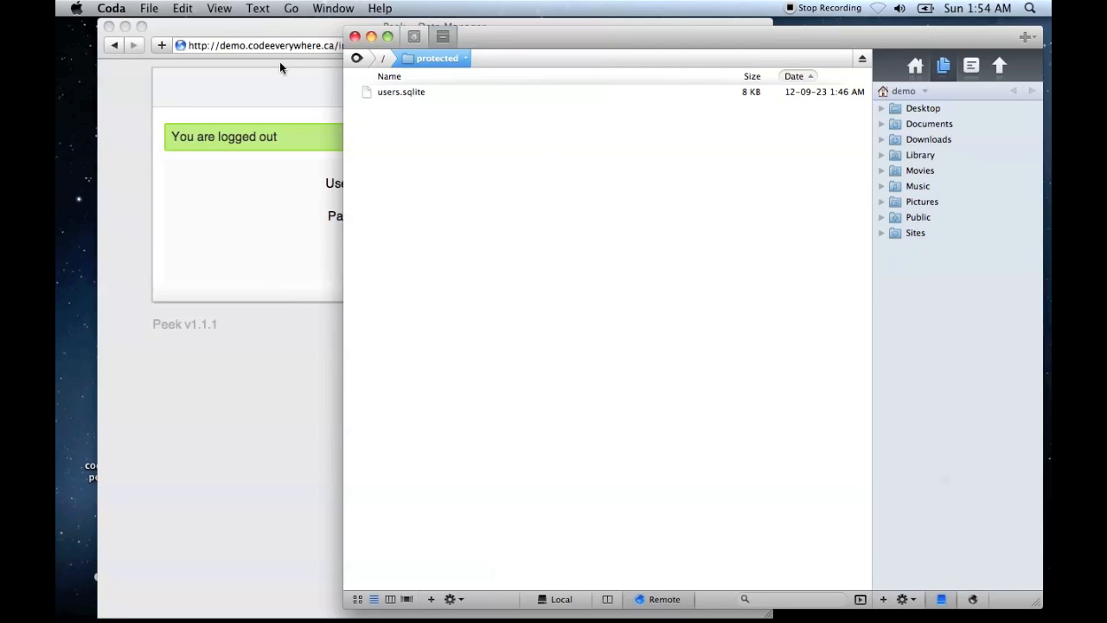
- Open table_builder.html from the Tools folder inside the desktop folder peek-1.1.1
{"action": "left_click_drag", "start_coordinate": [177, 33], "coordinate": [485, 53]}
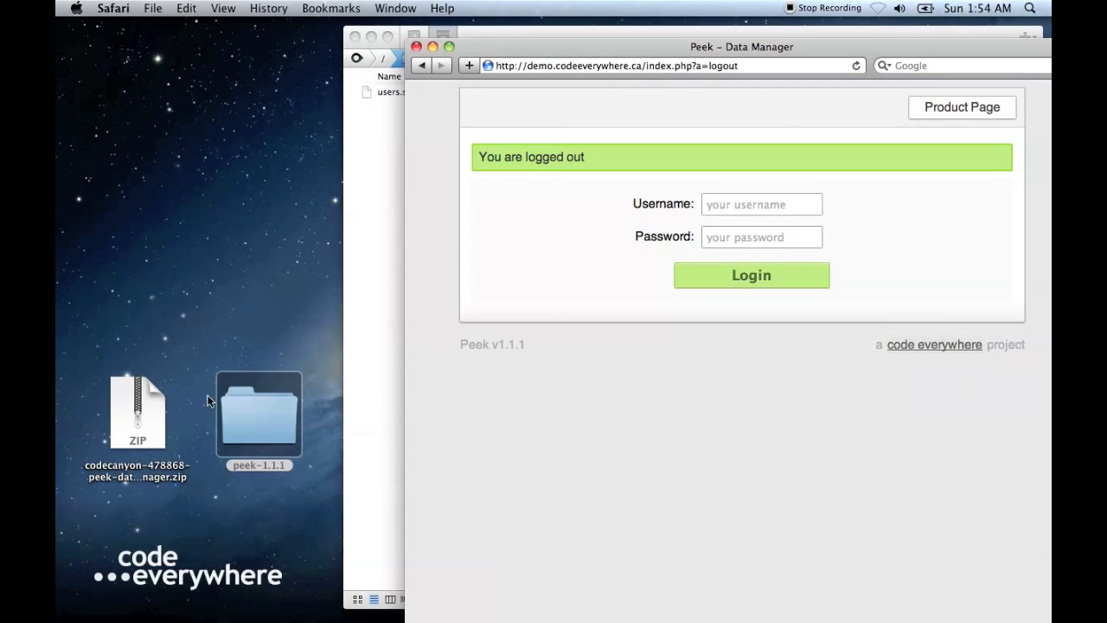
{"action": "double_click", "coordinate": [247, 428]}
{"action": "double_click", "coordinate": [653, 153]}
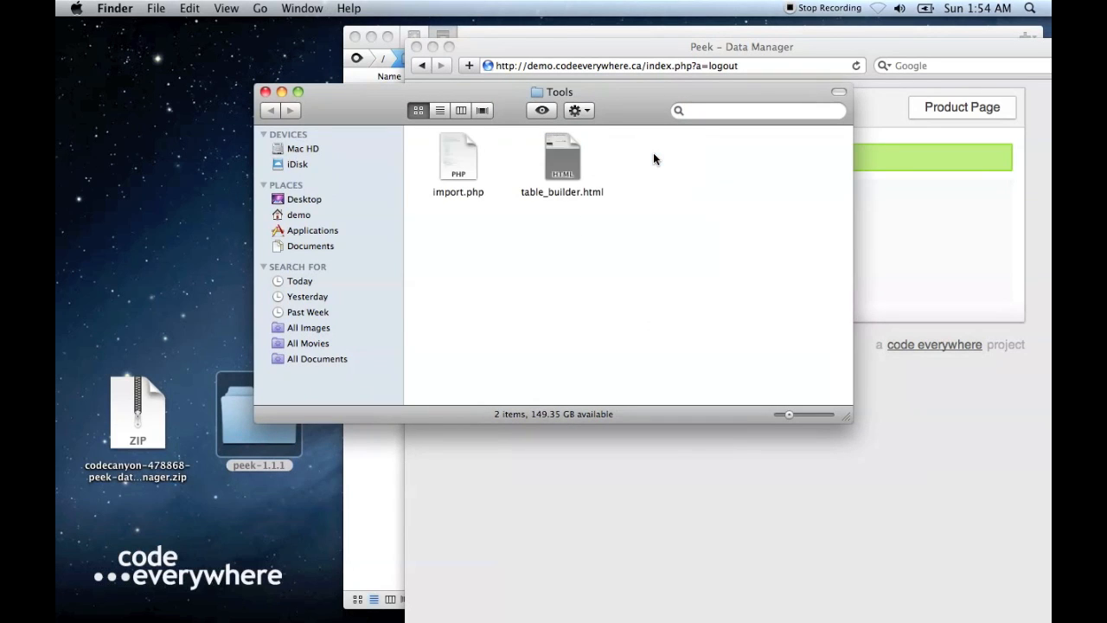
{"action": "double_click", "coordinate": [565, 158]}
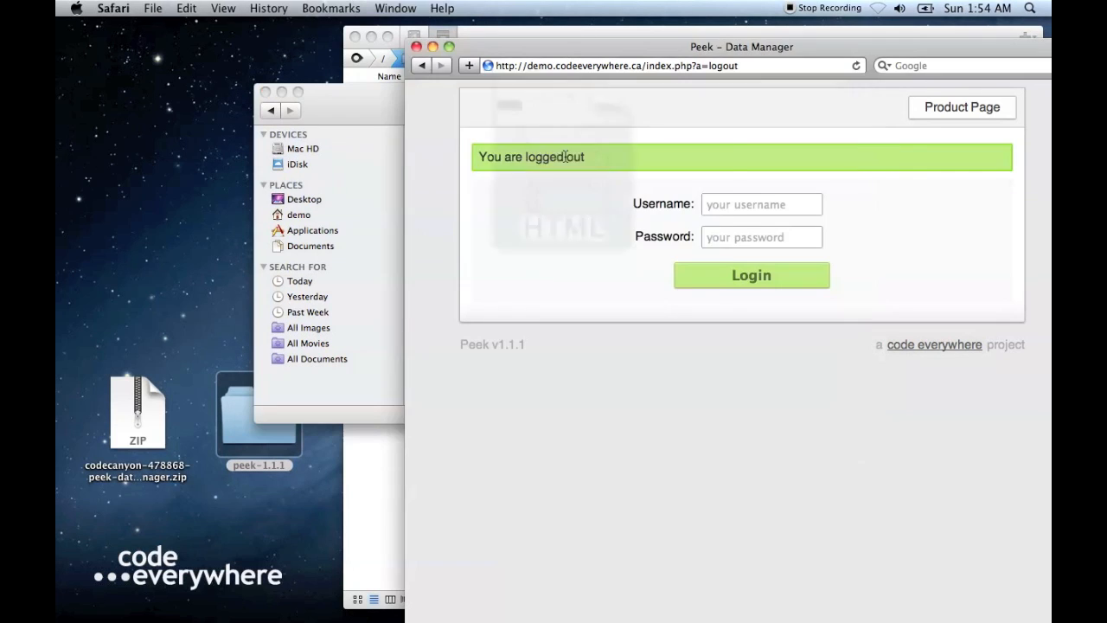
{"action": "left_click", "coordinate": [671, 248]}
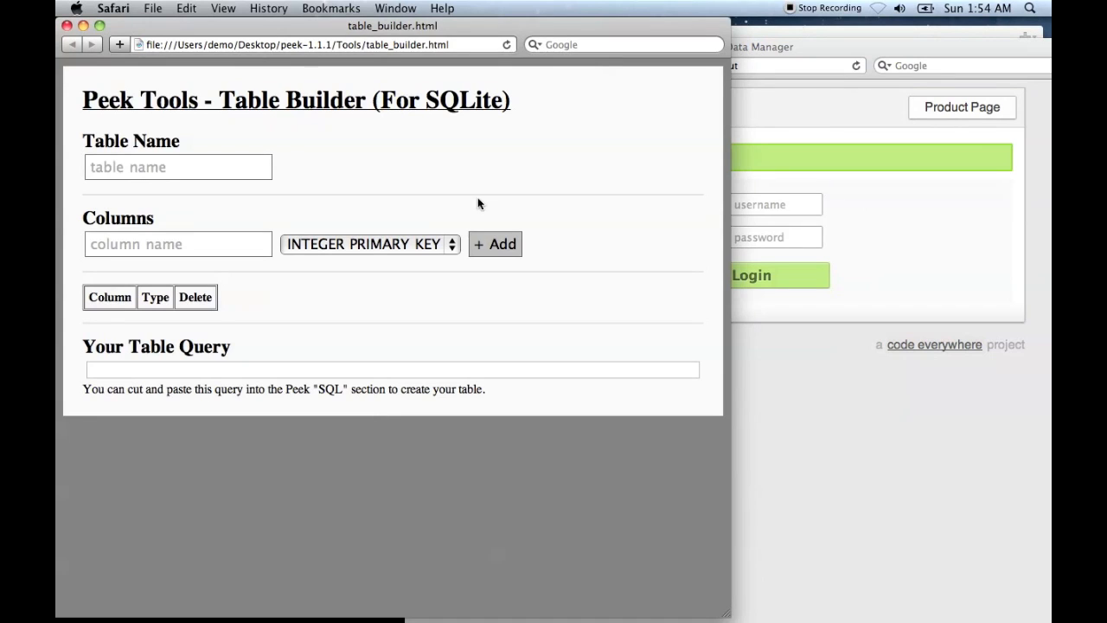
- Name the table new_table in the Table Builder and add an id column of type INTEGER PRIMARY KEY
{"action": "left_click", "coordinate": [259, 177]}
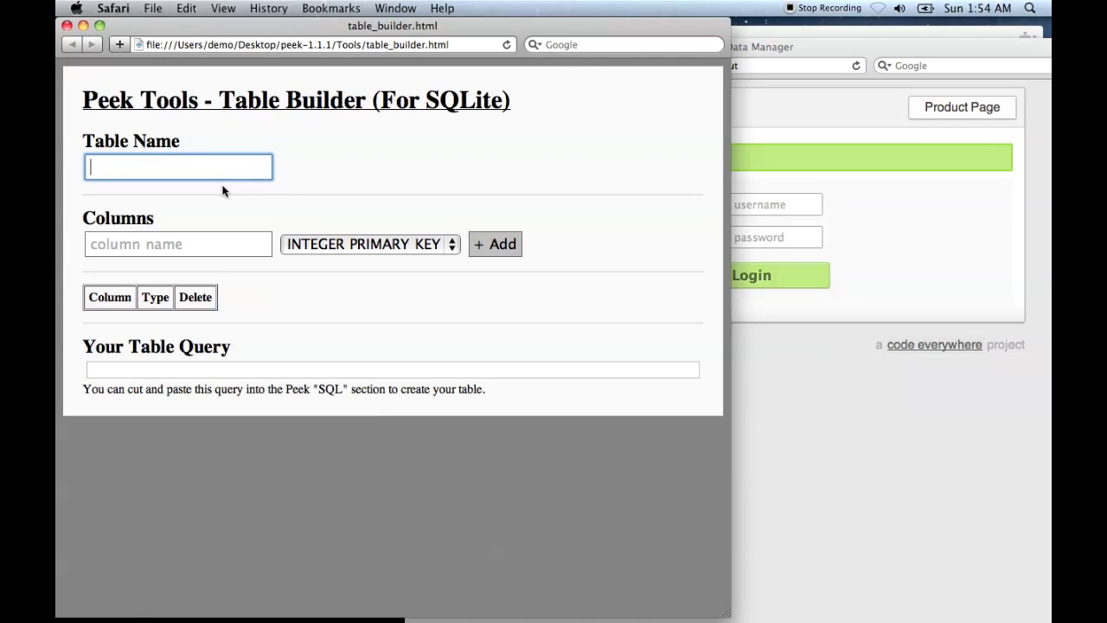
{"action": "left_click", "coordinate": [833, 408]}
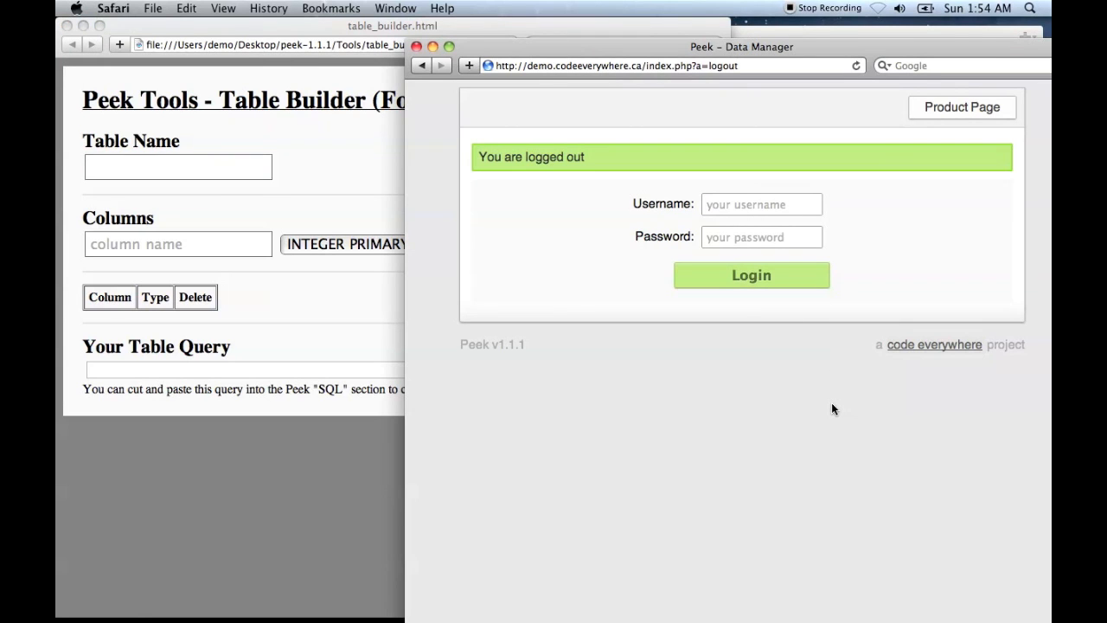
{"action": "left_click", "coordinate": [226, 169]}
{"action": "type", "text": "new_table"}
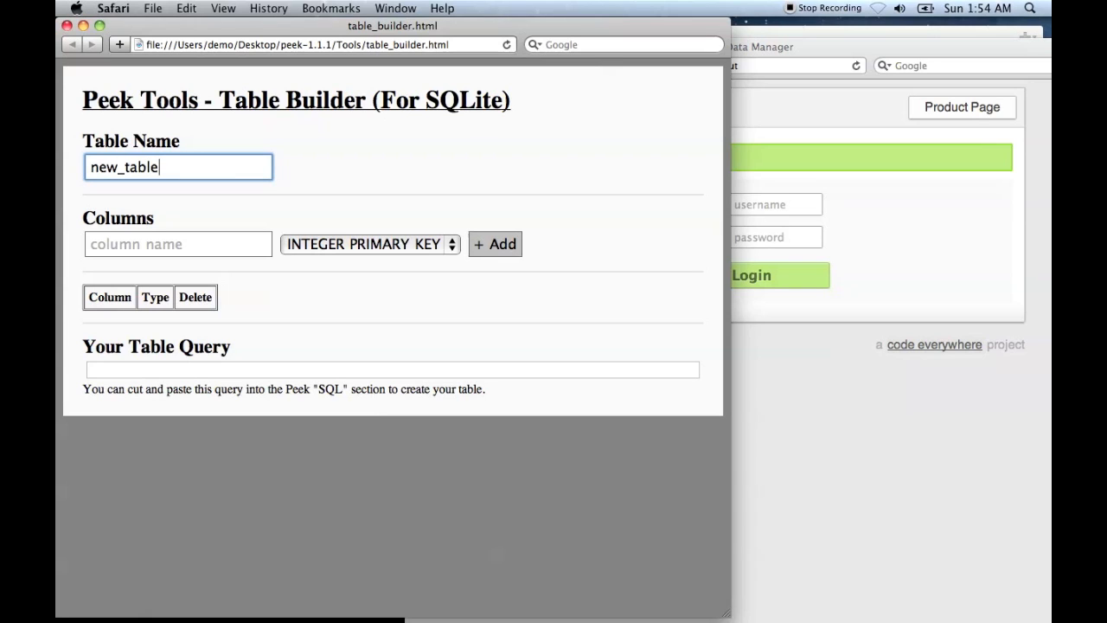
{"action": "left_click", "coordinate": [235, 254]}
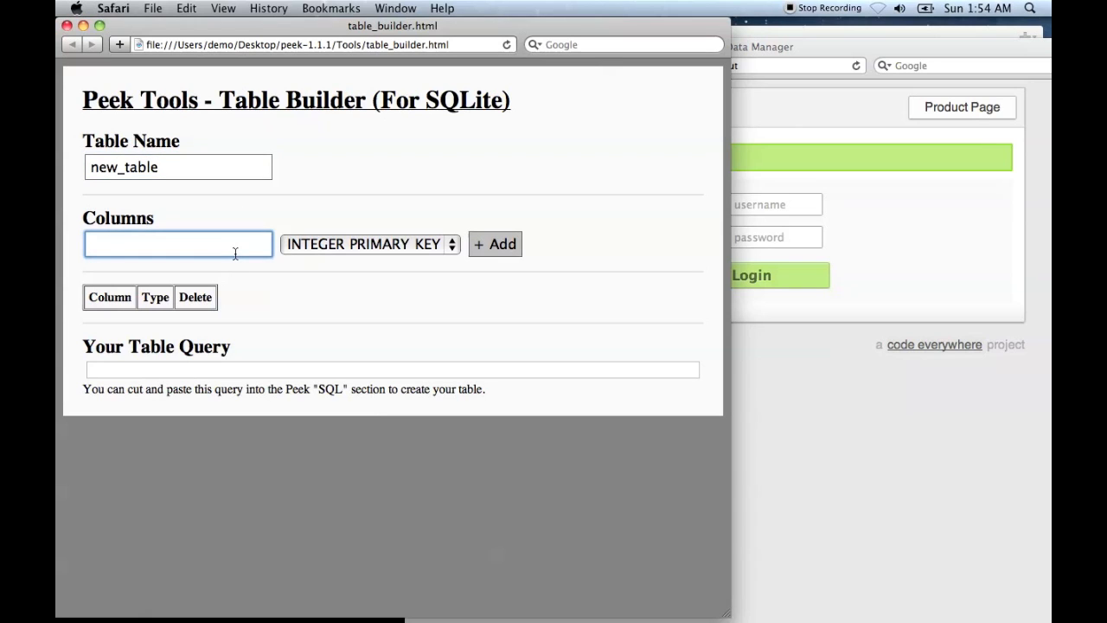
{"action": "type", "text": "id"}
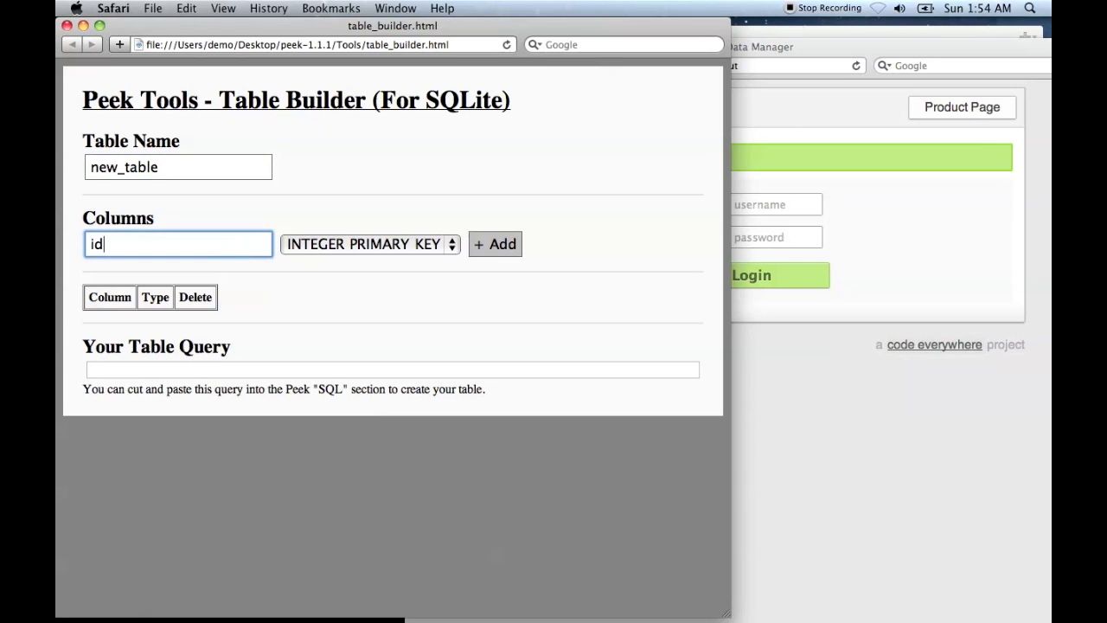
{"action": "left_click", "coordinate": [516, 246]}
- Add two more columns of type TEXT to new_table, called name and location
{"action": "double_click", "coordinate": [210, 244]}
{"action": "type", "text": "name"}
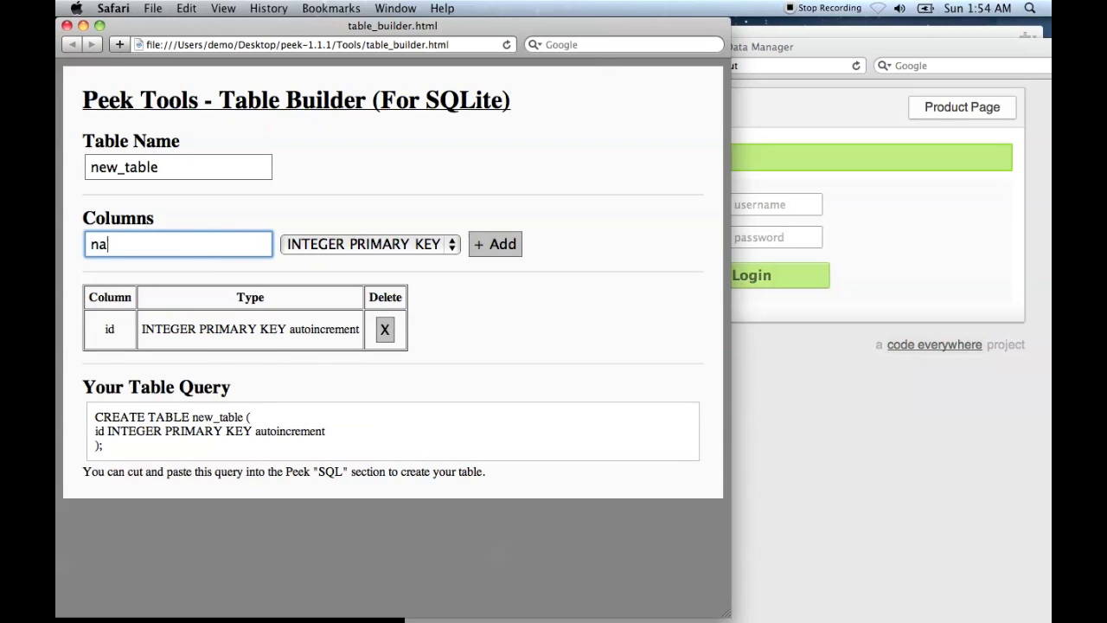
{"action": "left_click", "coordinate": [425, 242]}
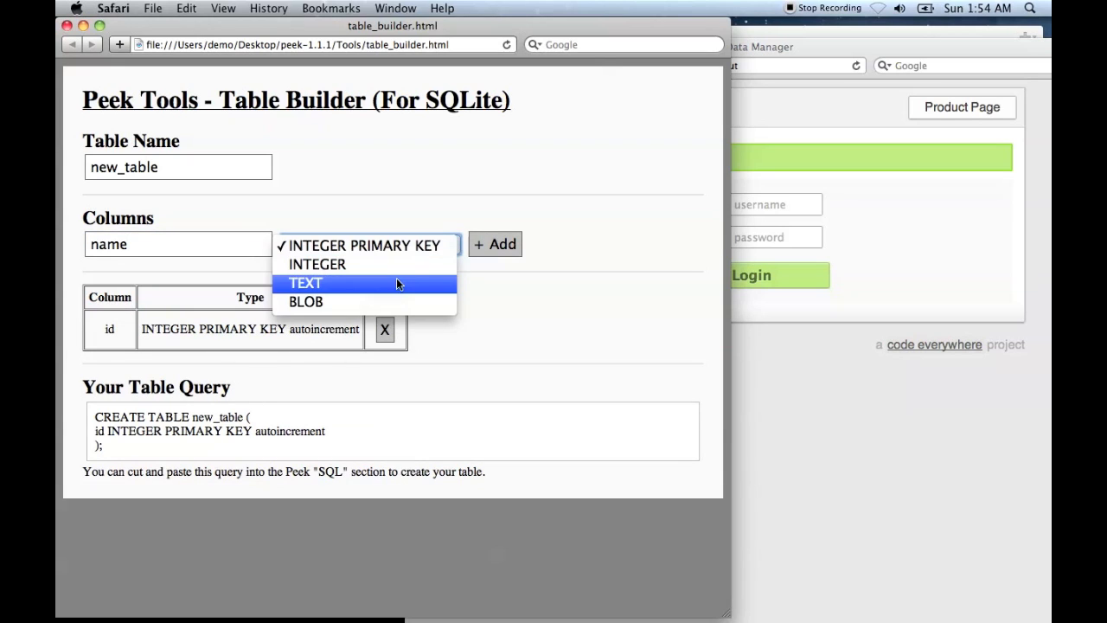
{"action": "left_click", "coordinate": [395, 280]}
{"action": "left_click", "coordinate": [500, 244]}
{"action": "double_click", "coordinate": [206, 246]}
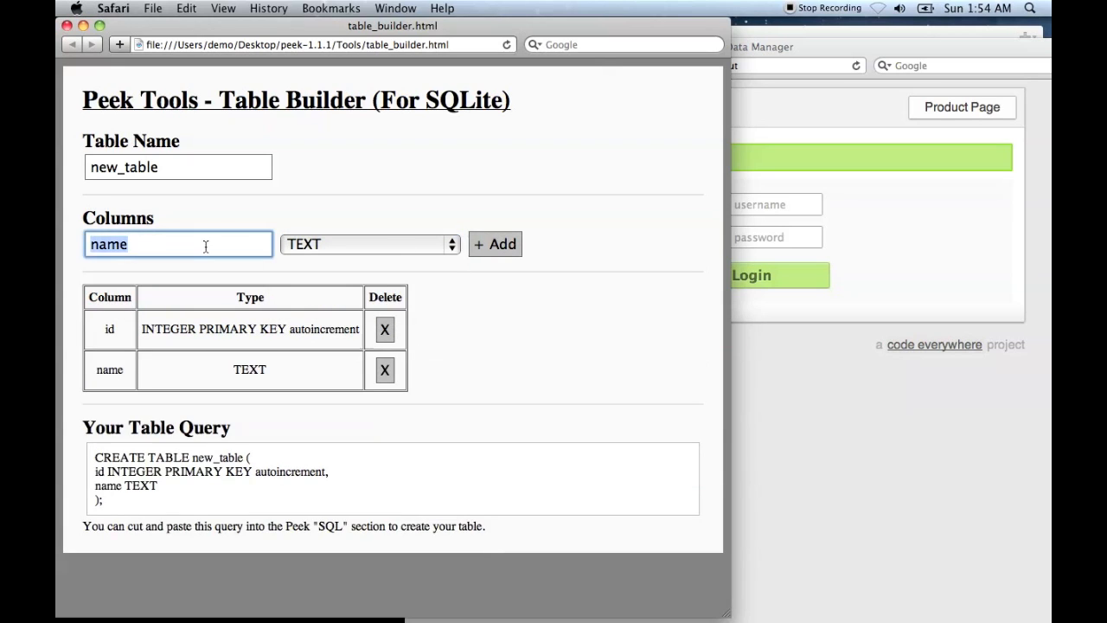
{"action": "type", "text": "location"}
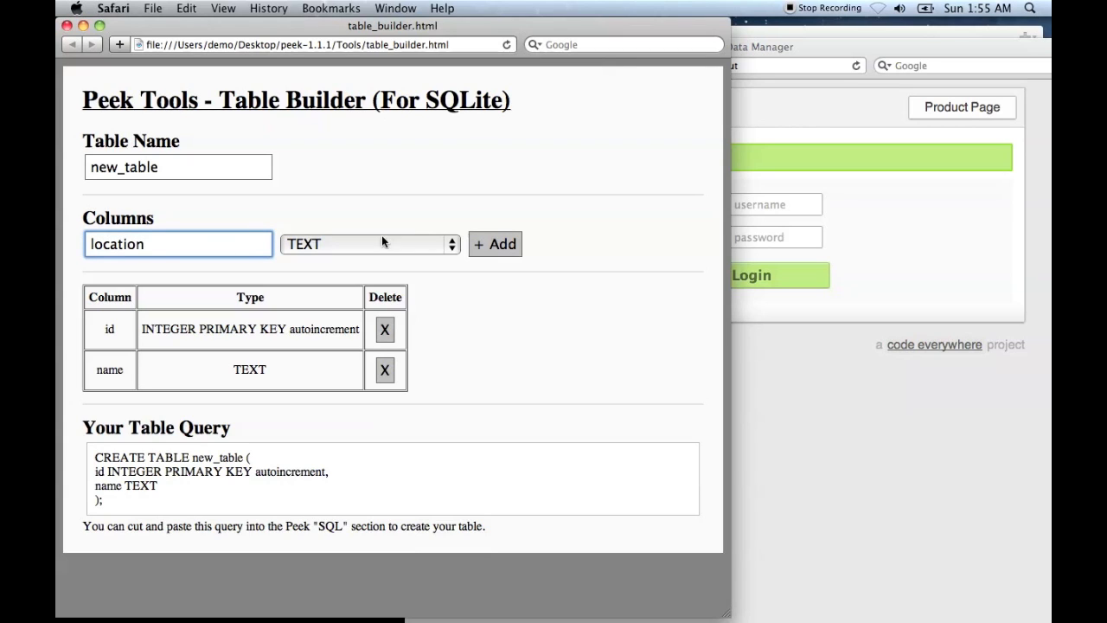
{"action": "left_click", "coordinate": [495, 245]}
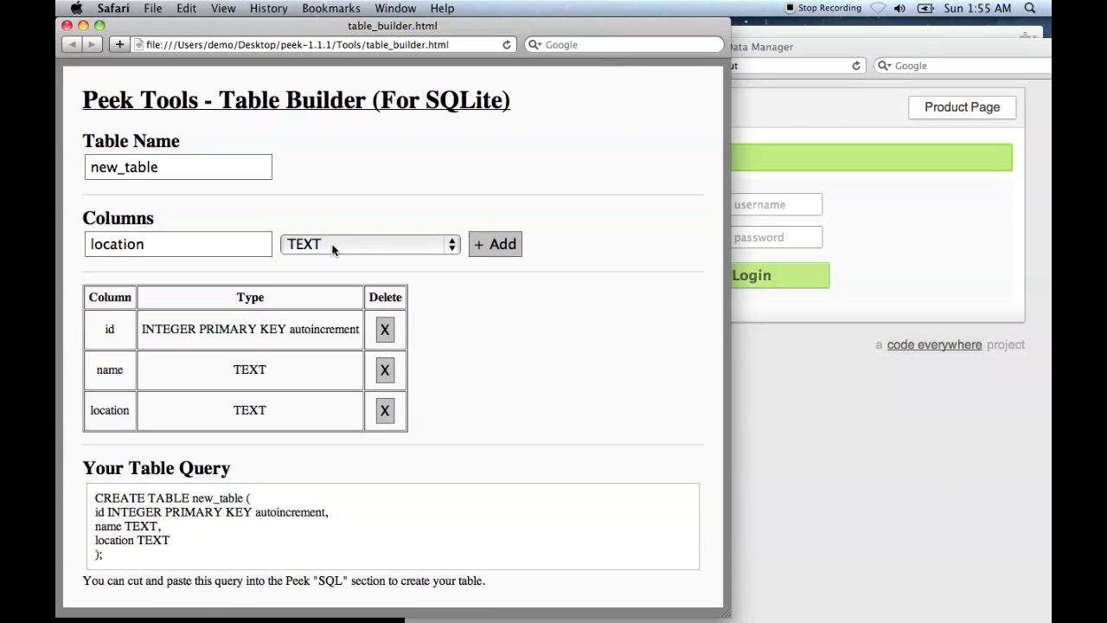
- Copy the whole generated CREATE TABLE query for new_table from the Table Builder
{"action": "left_click_drag", "start_coordinate": [116, 564], "coordinate": [96, 498]}
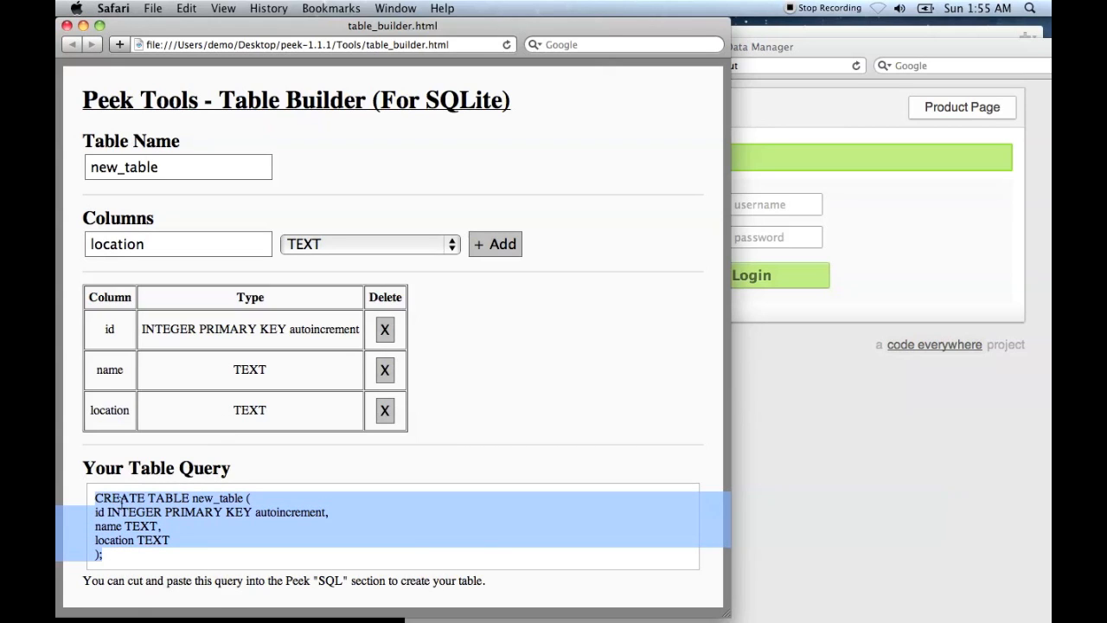
{"action": "right_click", "coordinate": [121, 500]}
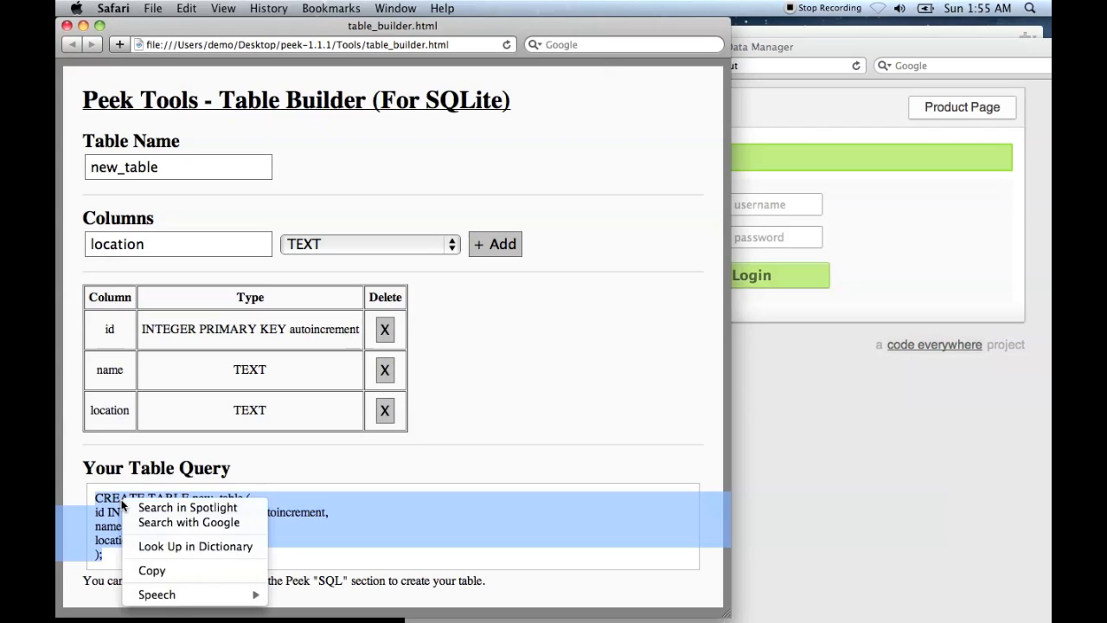
{"action": "left_click", "coordinate": [174, 573]}
- Switch to the Peek login page and log in with the username admin and the account password
{"action": "left_click", "coordinate": [772, 502]}
{"action": "left_click", "coordinate": [736, 214]}
{"action": "type", "text": "admin"}
{"action": "key", "text": "Tab"}
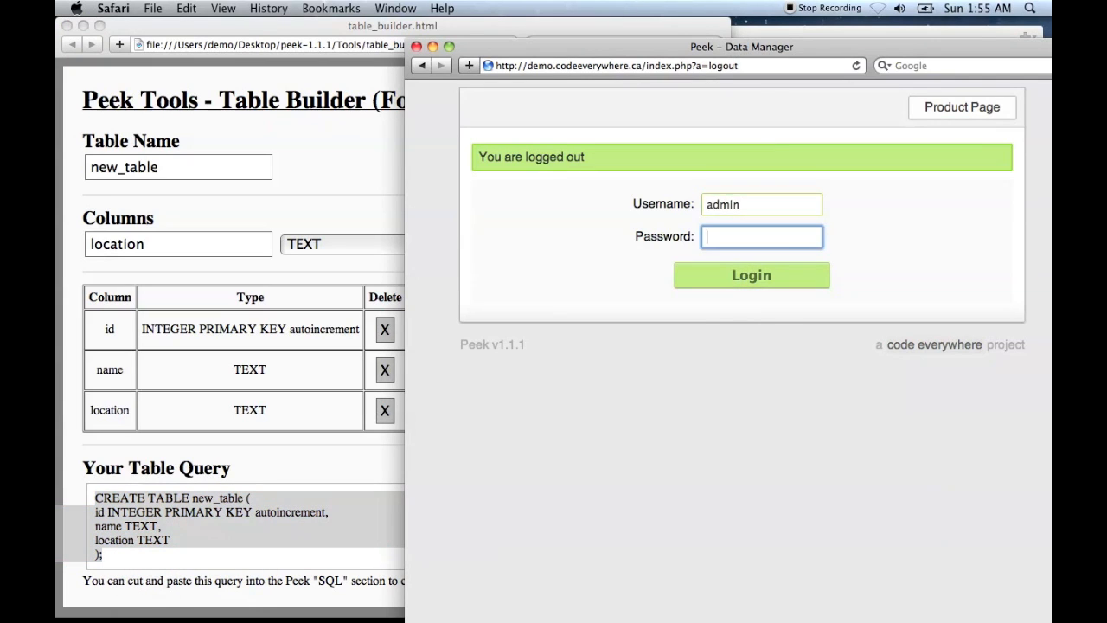
{"action": "key", "text": "Return"}
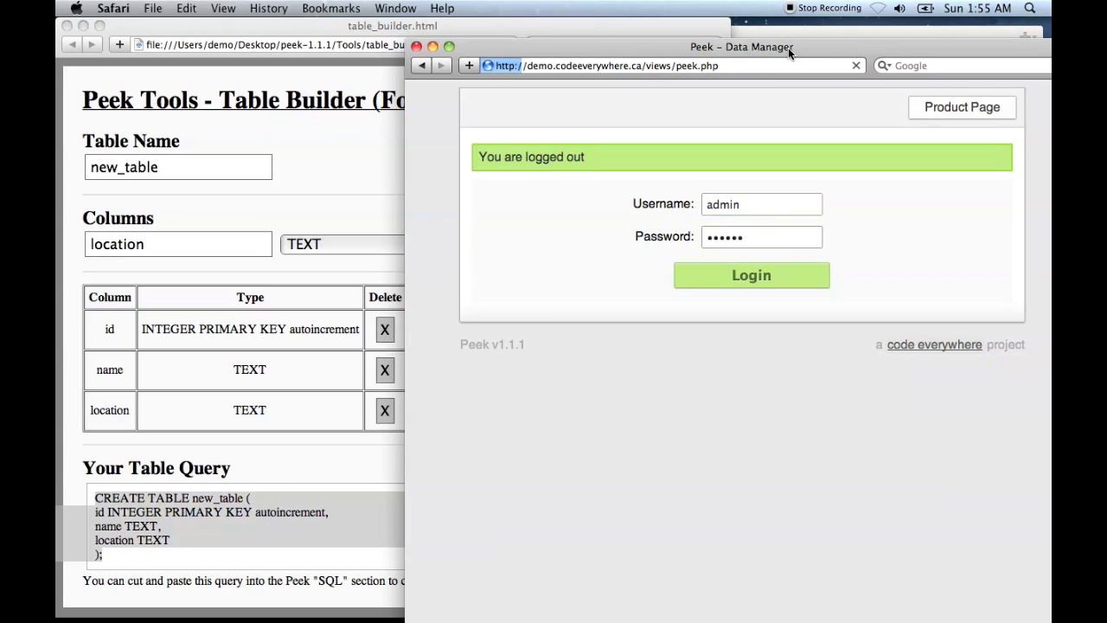
- Open the SQL query page, paste the copied CREATE TABLE query for new_table, and run it
{"action": "left_click_drag", "start_coordinate": [788, 47], "coordinate": [728, 27]}
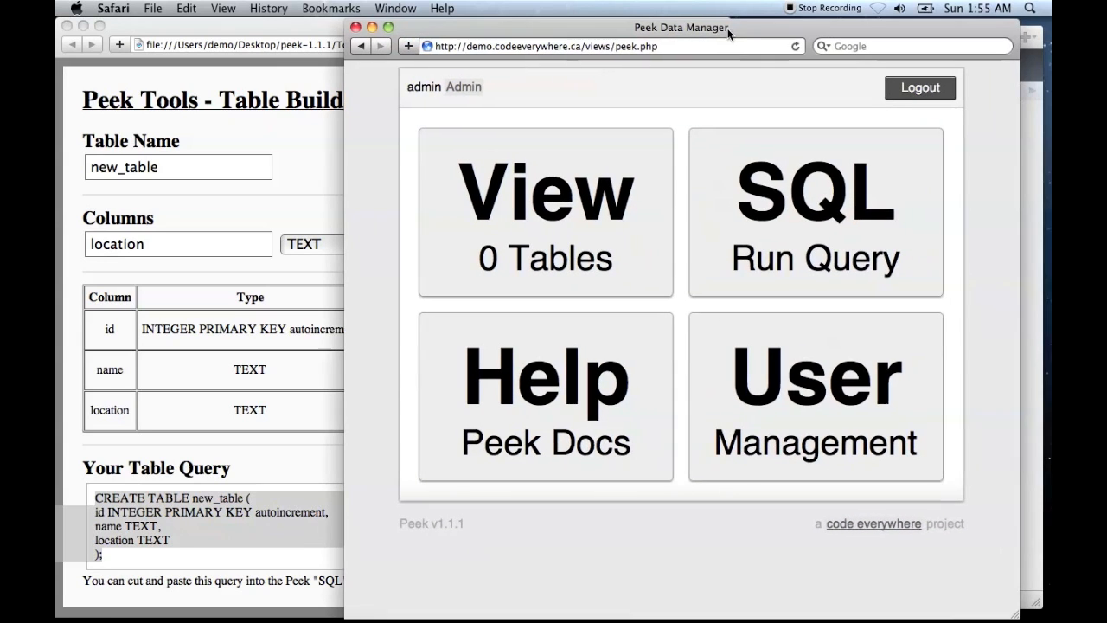
{"action": "left_click", "coordinate": [809, 186]}
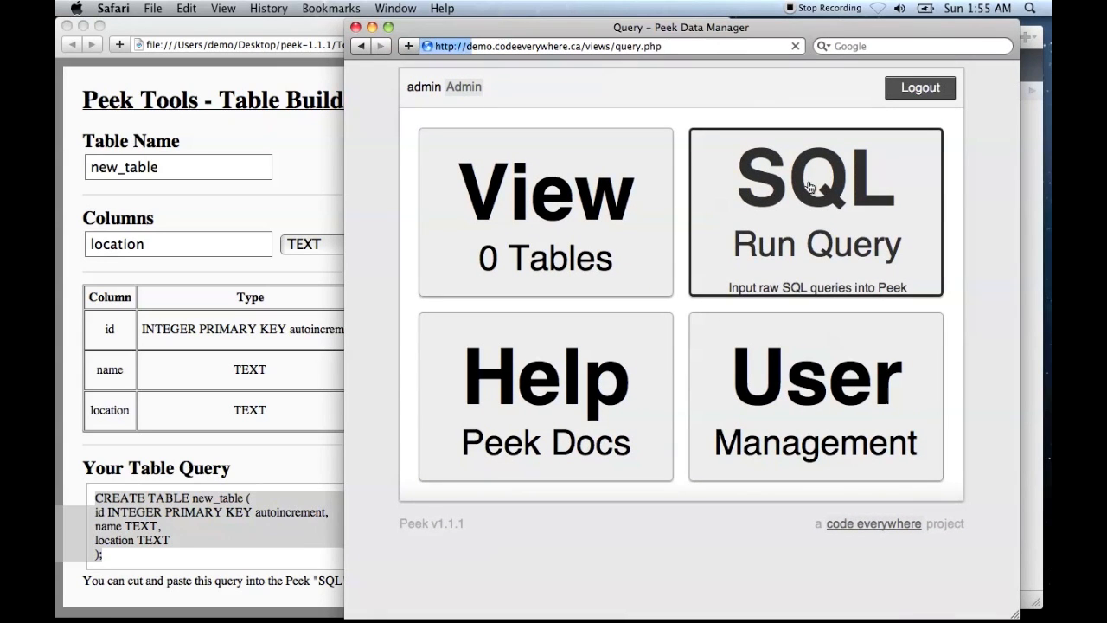
{"action": "right_click", "coordinate": [517, 187]}
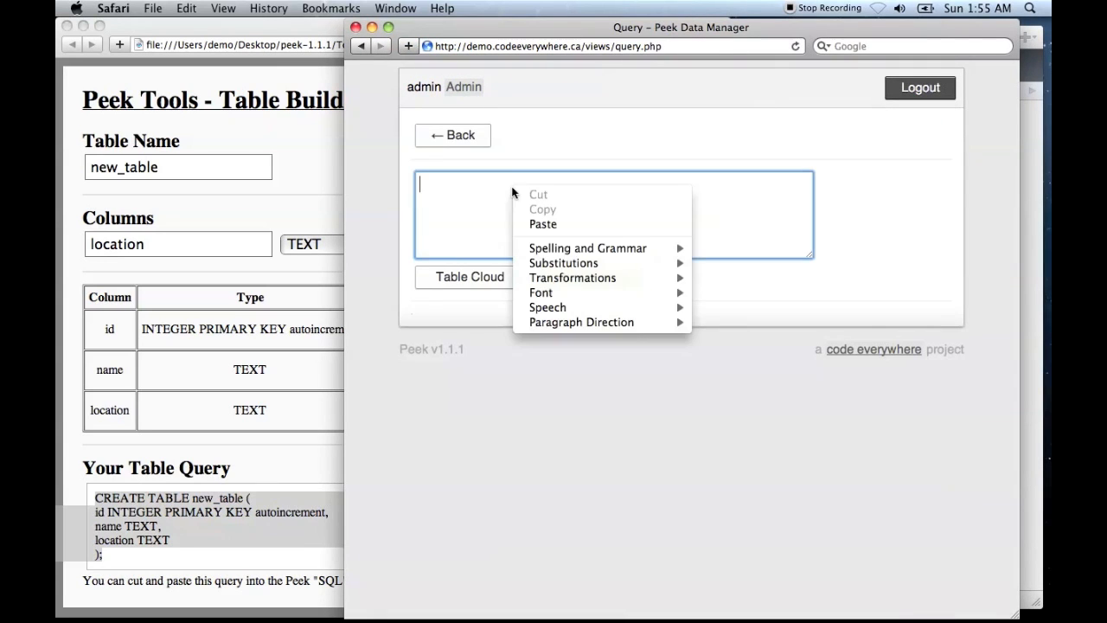
{"action": "left_click", "coordinate": [567, 223]}
{"action": "left_click", "coordinate": [578, 279]}
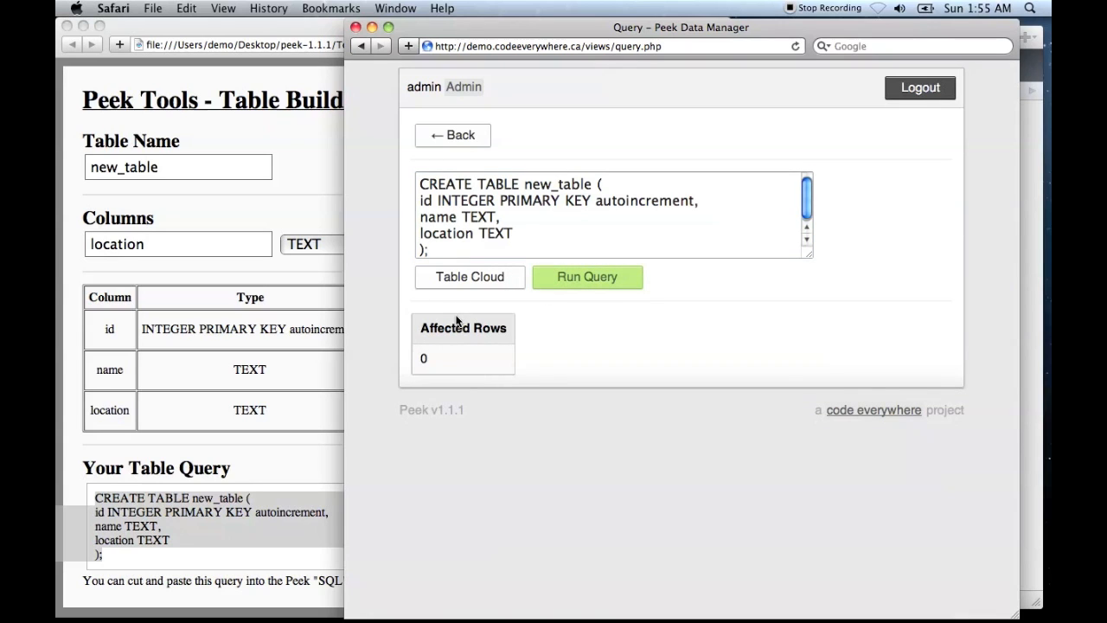
- Examine new_table and sqlite_sequence in the tables view, compare them with the id column's autoincrement type in the Table Builder, and return to the main page
{"action": "left_click", "coordinate": [465, 136]}
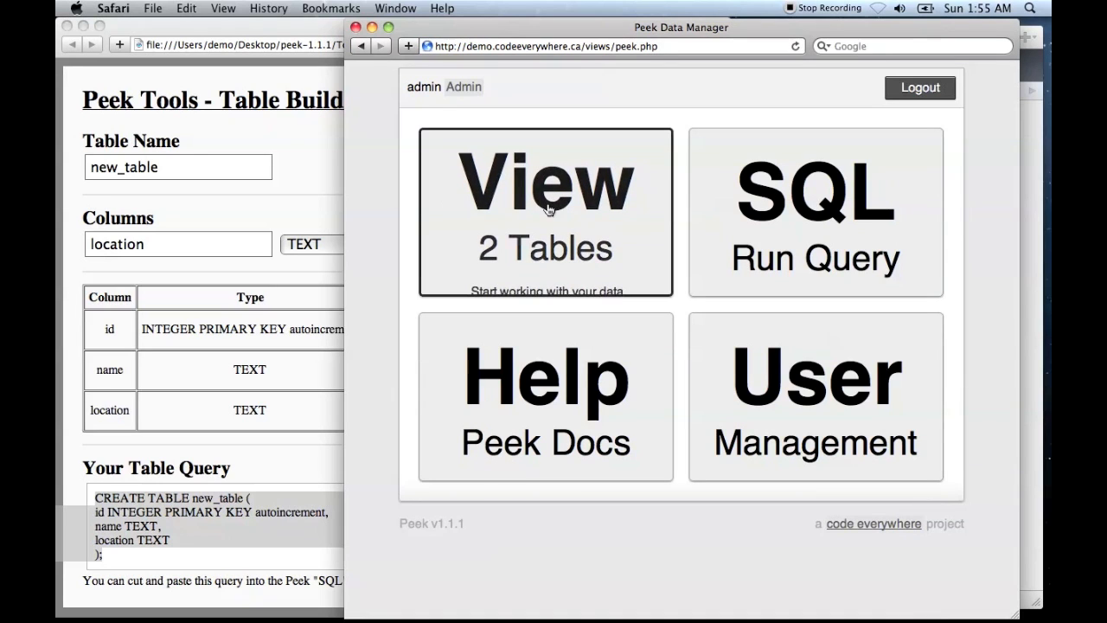
{"action": "left_click", "coordinate": [547, 209]}
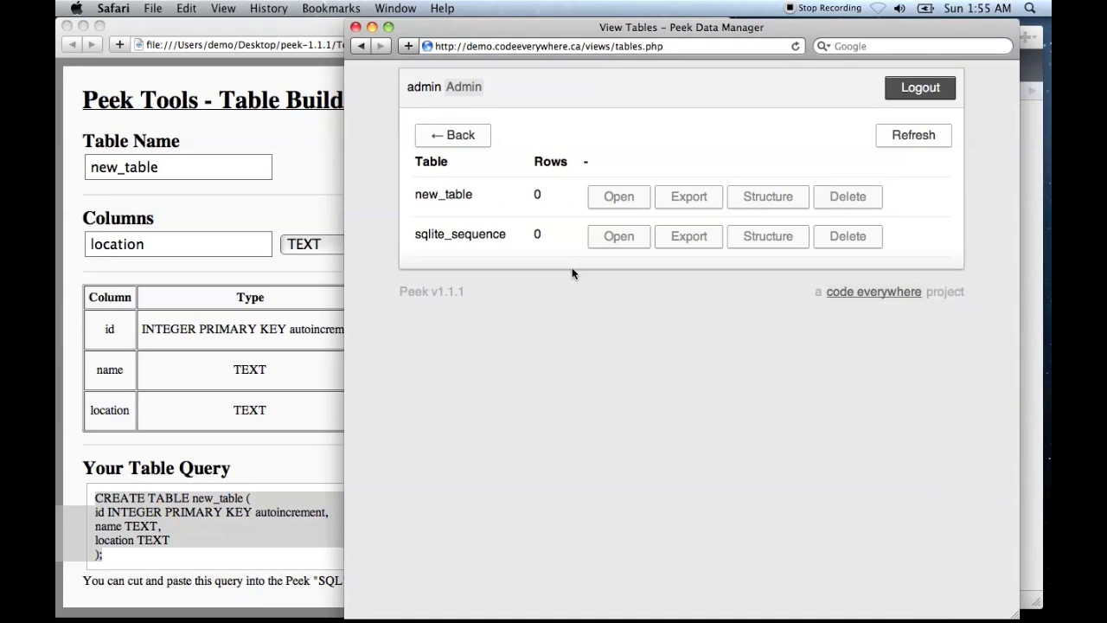
{"action": "left_click_drag", "start_coordinate": [414, 194], "coordinate": [494, 204]}
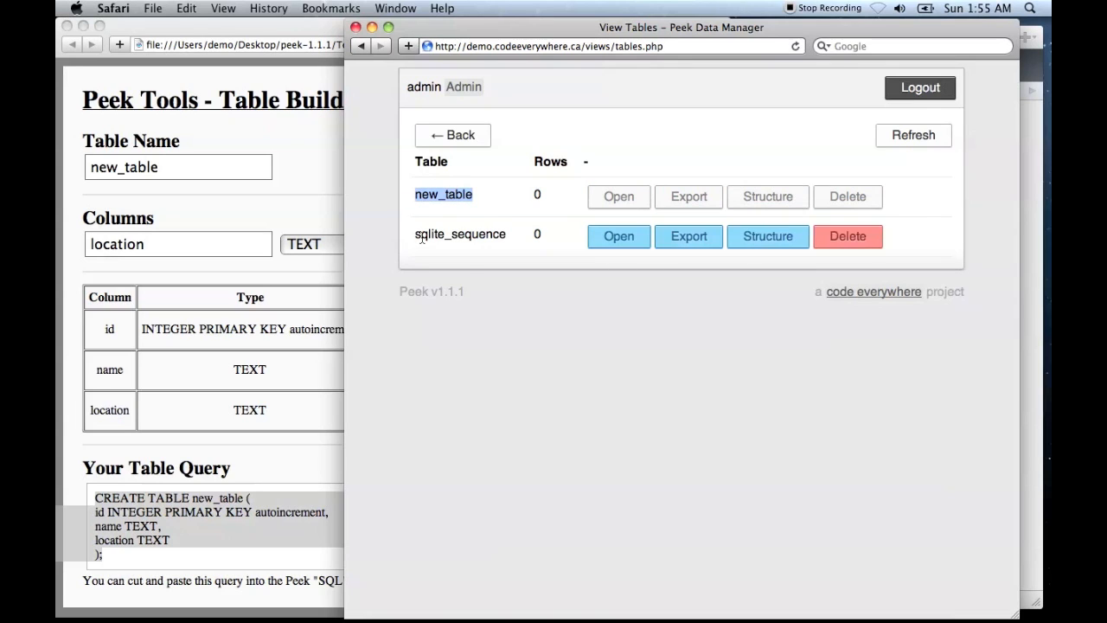
{"action": "left_click_drag", "start_coordinate": [415, 235], "coordinate": [513, 245]}
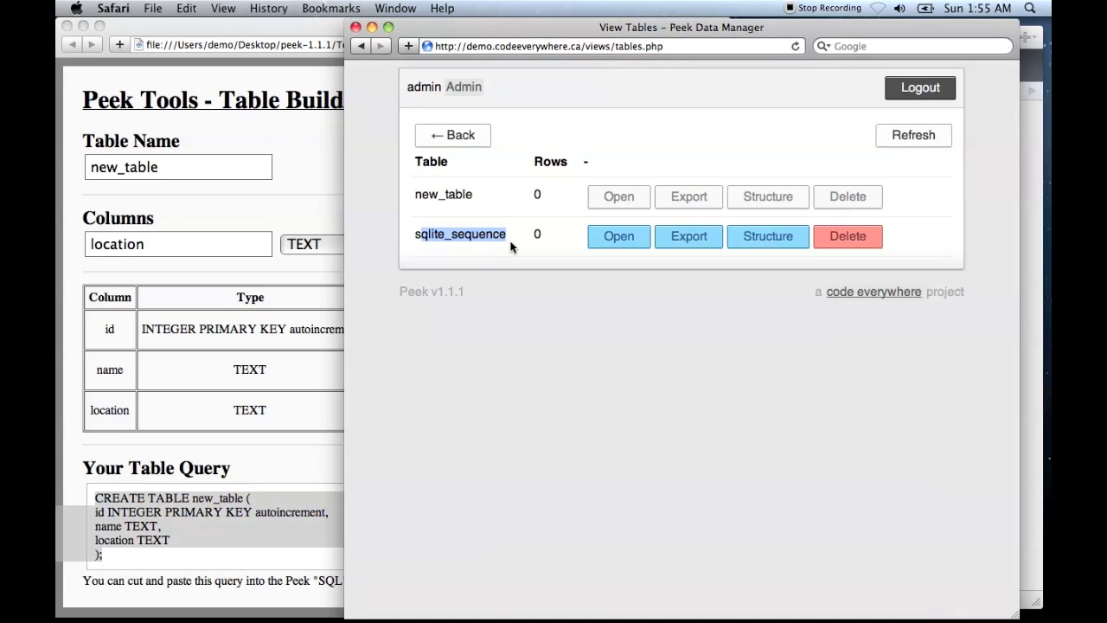
{"action": "left_click", "coordinate": [290, 332]}
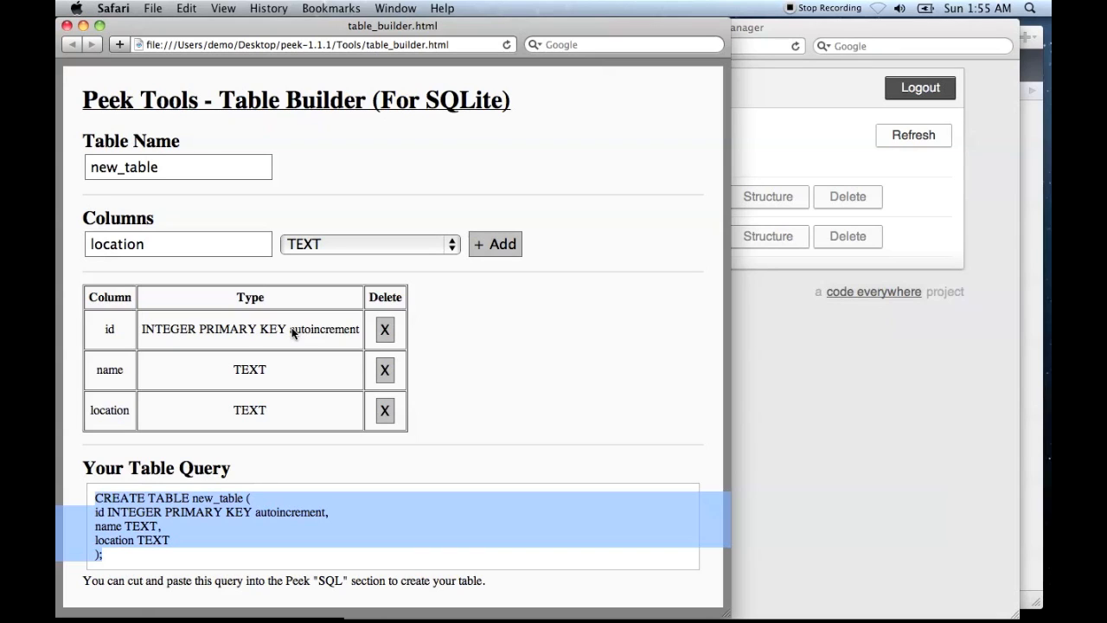
{"action": "left_click", "coordinate": [860, 363]}
{"action": "left_click", "coordinate": [412, 236]}
{"action": "left_click_drag", "start_coordinate": [412, 236], "coordinate": [519, 241]}
{"action": "left_click", "coordinate": [469, 138]}
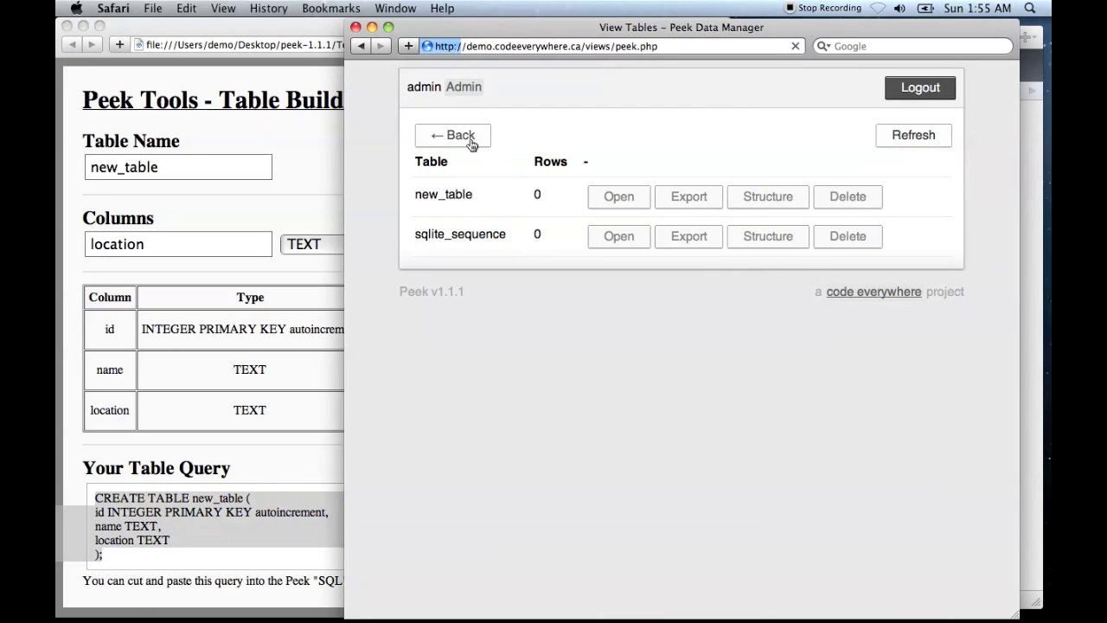